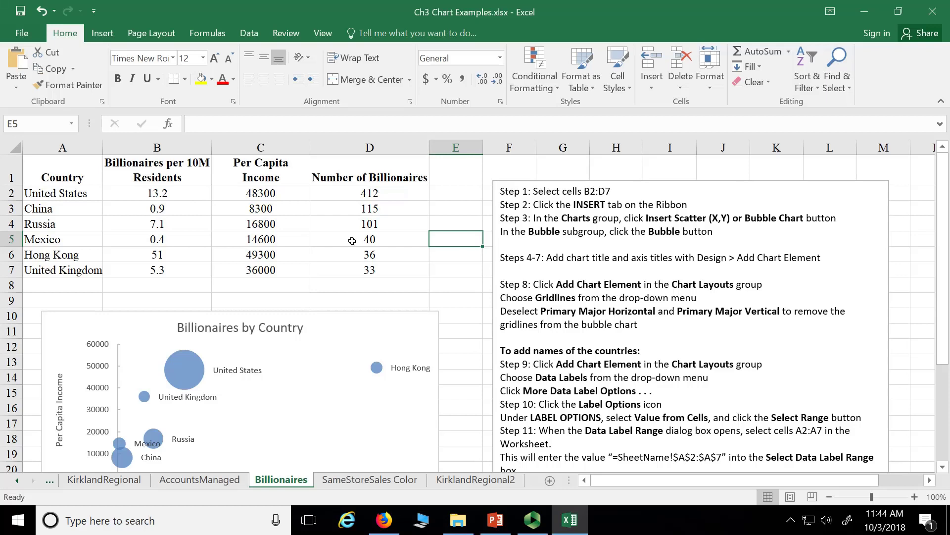
# - Insert a 2-D bubble chart from cells B2:D7 and shift it slightly to the left
pyautogui.moveTo(143, 197); pyautogui.dragTo(364, 271)
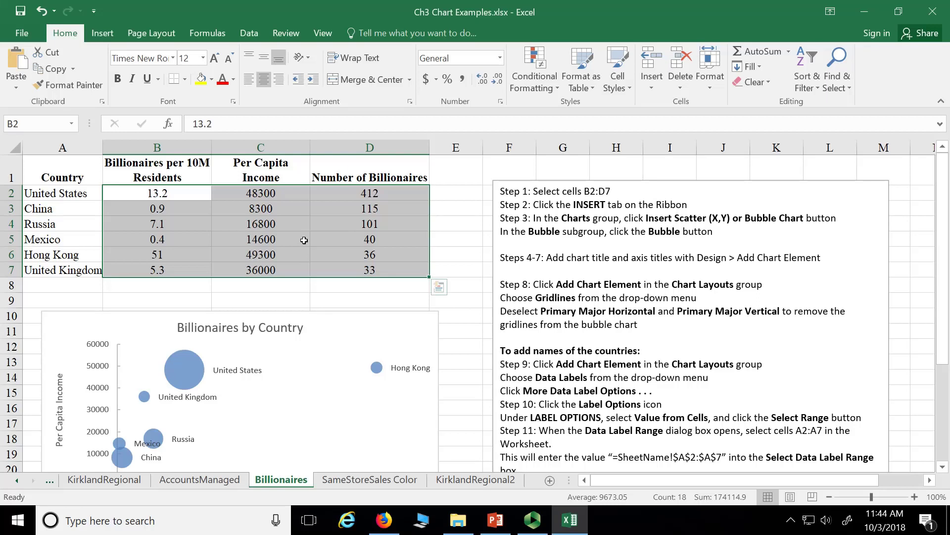
pyautogui.click(103, 33)
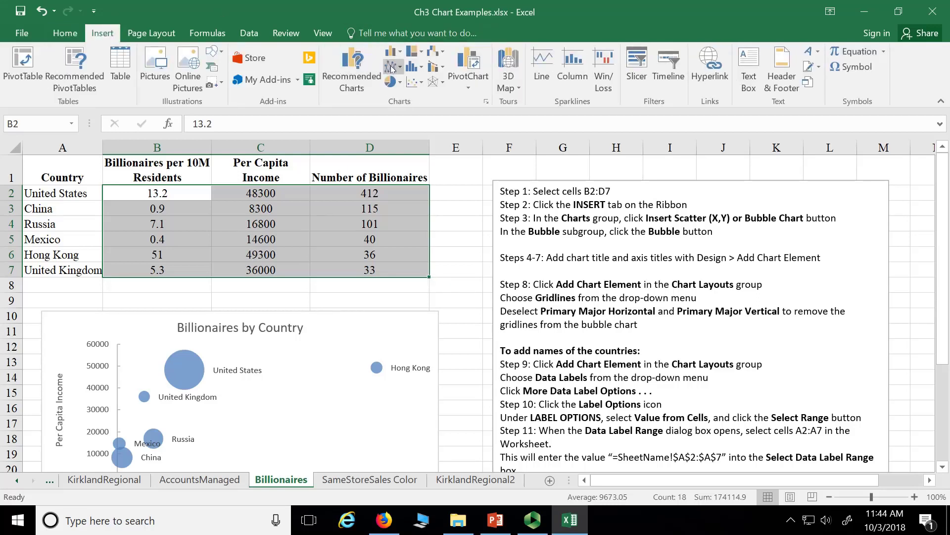
pyautogui.click(416, 88)
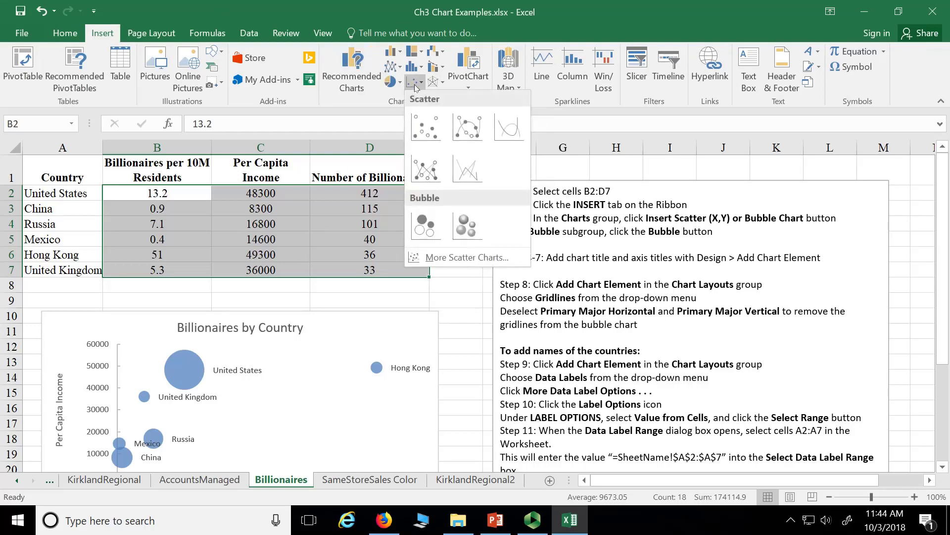
pyautogui.click(432, 229)
pyautogui.moveTo(474, 227); pyautogui.dragTo(440, 229)
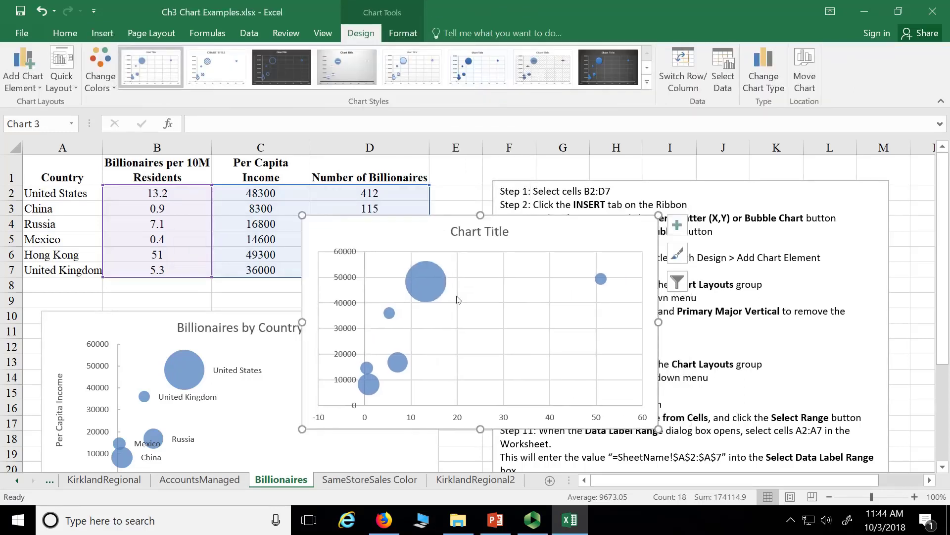
# - Remove the new chart's horizontal gridlines and set its title to "Billionaires by Country"
pyautogui.click(485, 283)
pyautogui.press('Delete')
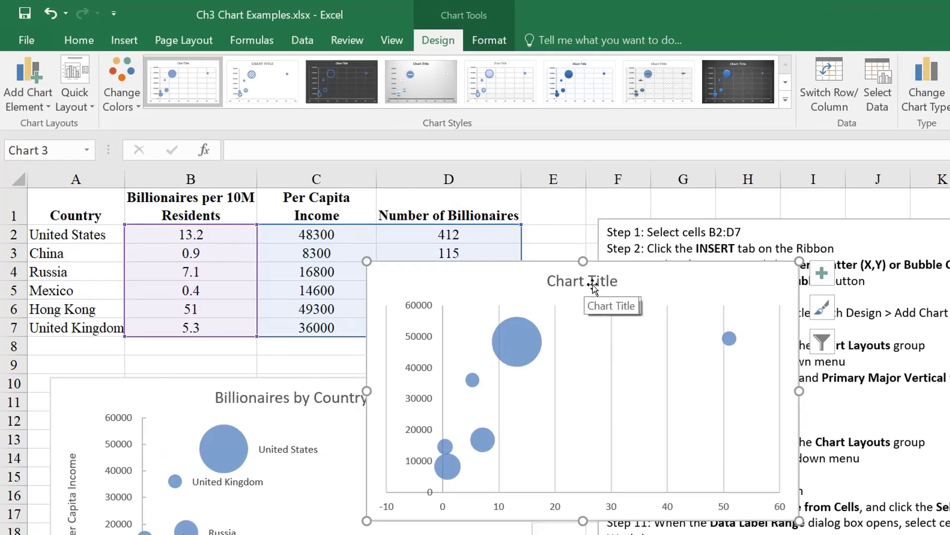
pyautogui.click(584, 286)
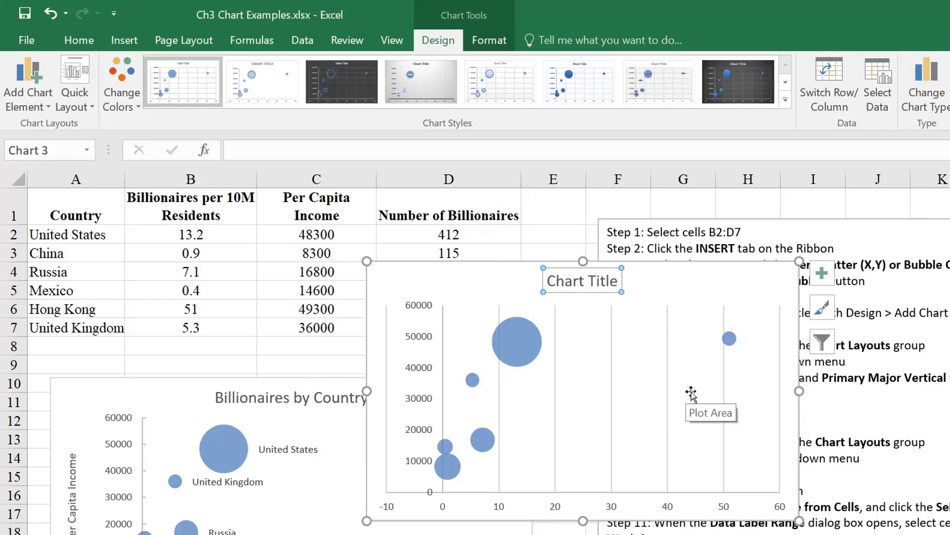
pyautogui.write('Bil')
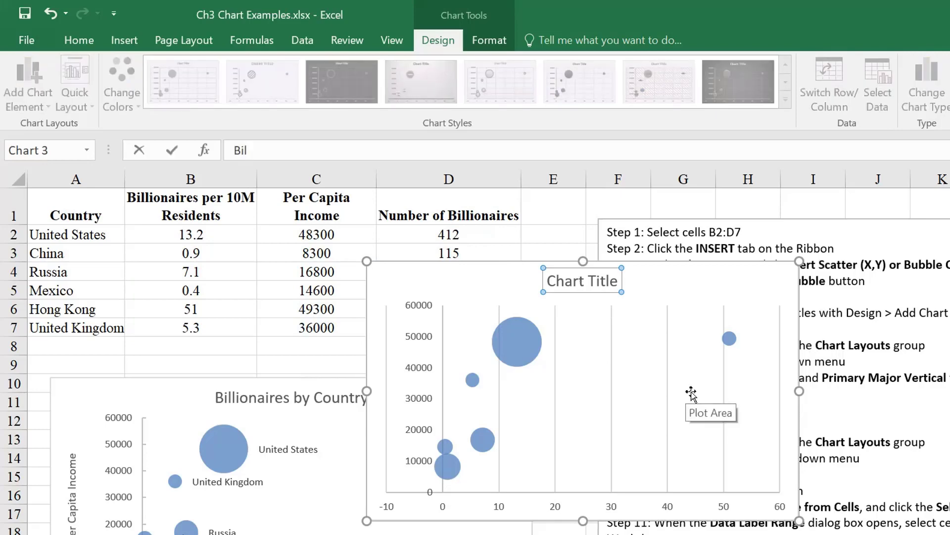
pyautogui.write('lionaires by Country')
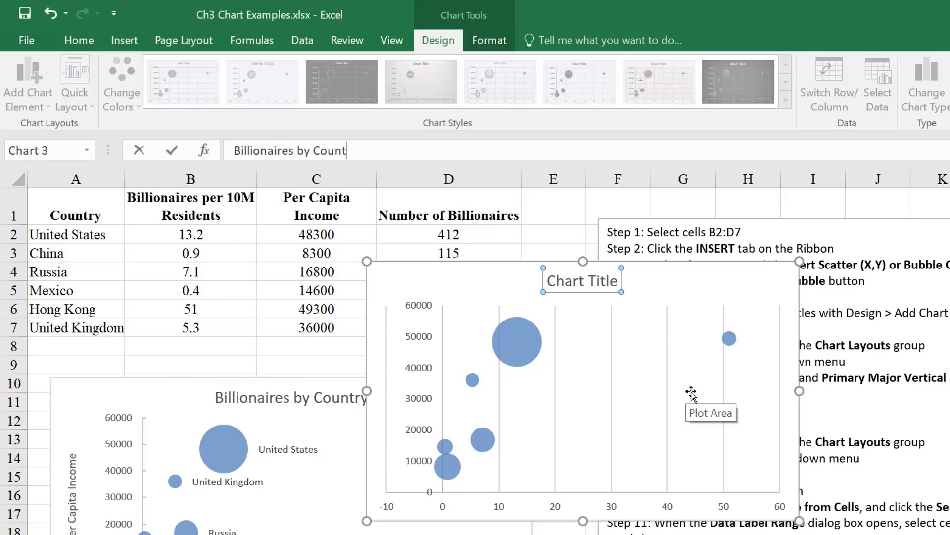
pyautogui.press('Return')
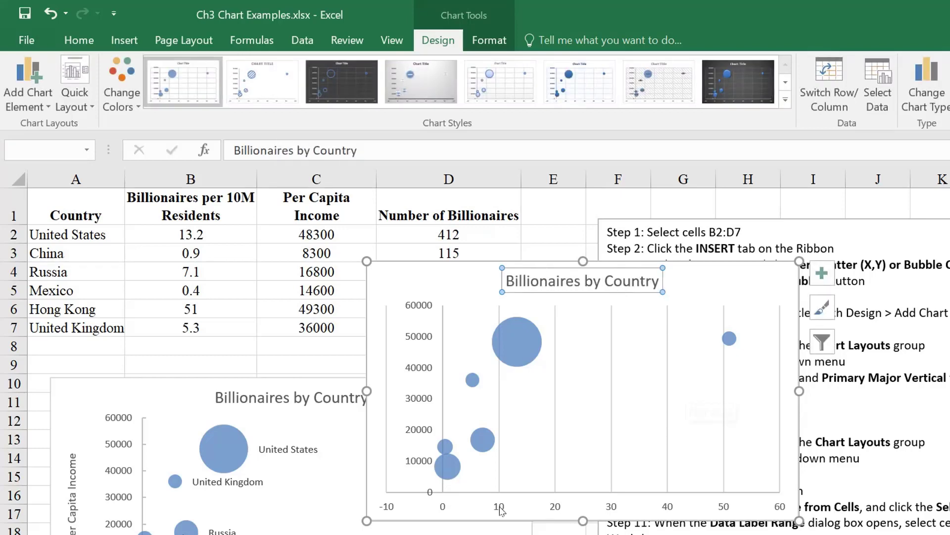
# - Add horizontal and vertical axis titles to the new bubble chart
pyautogui.click(389, 354)
pyautogui.click(25, 96)
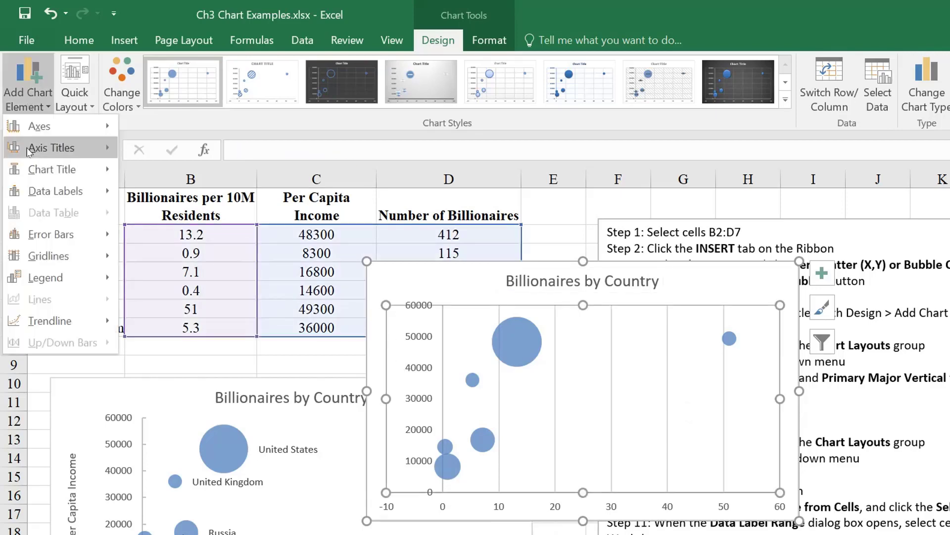
pyautogui.moveTo(52, 148)
pyautogui.click(200, 221)
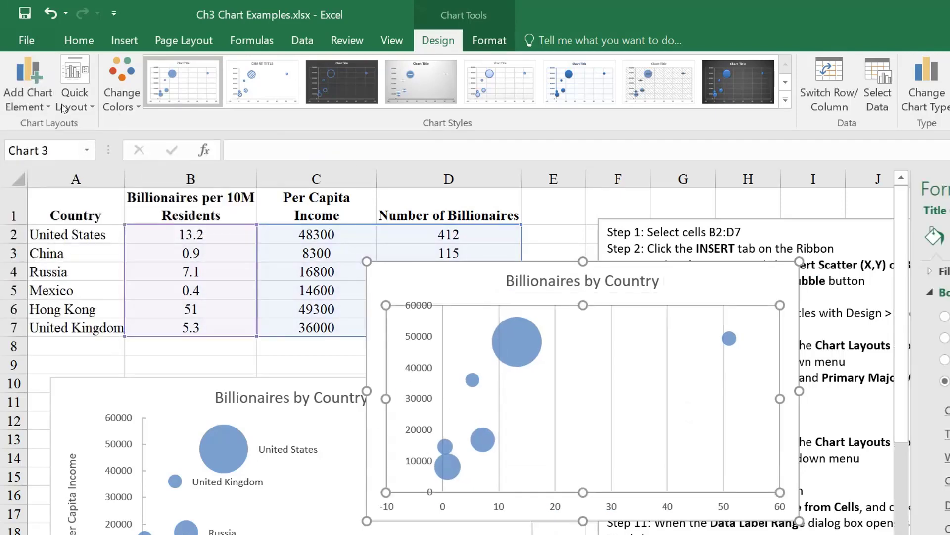
# - Toggle the bubble chart's primary vertical axis title off and back on
pyautogui.click(25, 97)
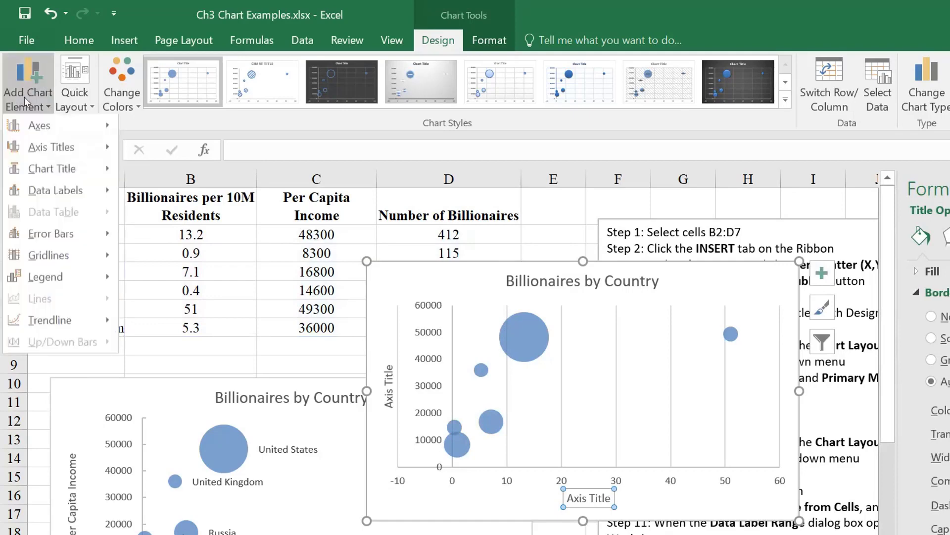
pyautogui.moveTo(38, 157)
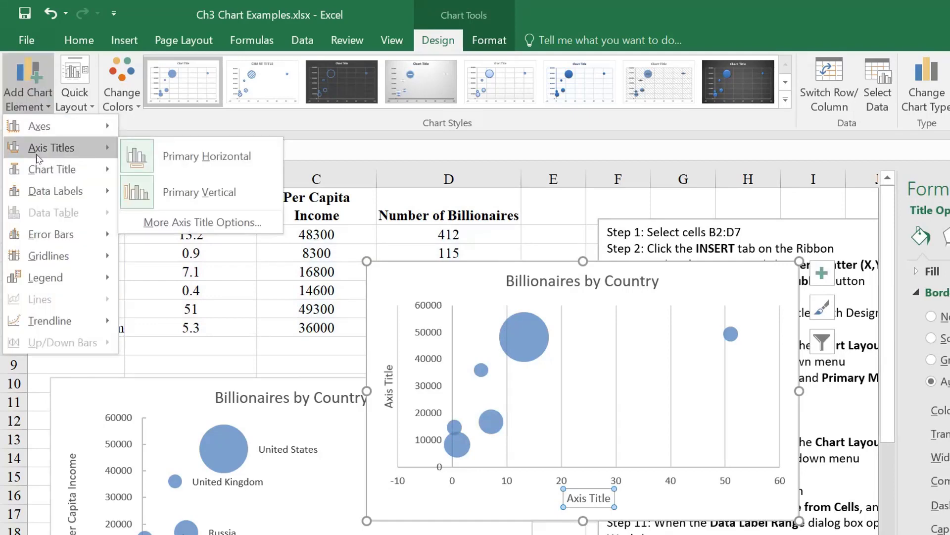
pyautogui.click(174, 192)
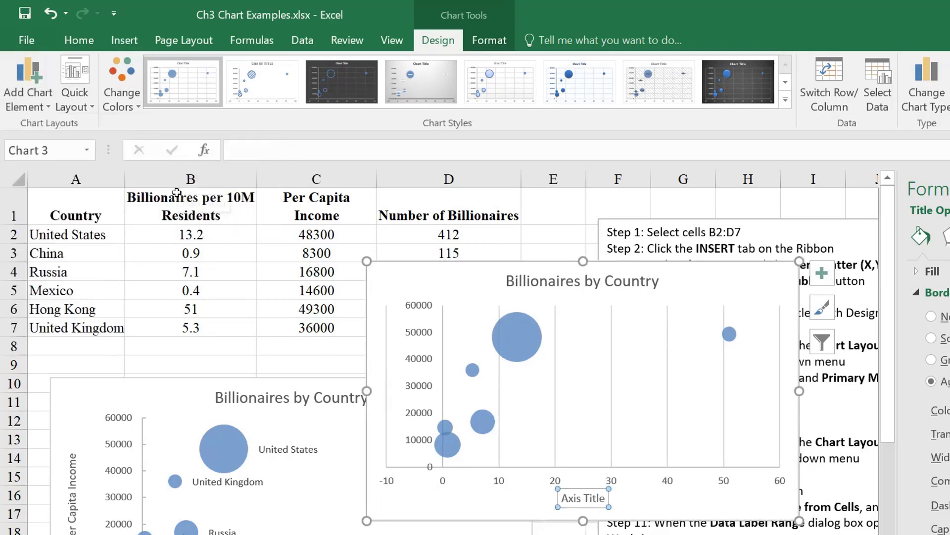
pyautogui.click(27, 98)
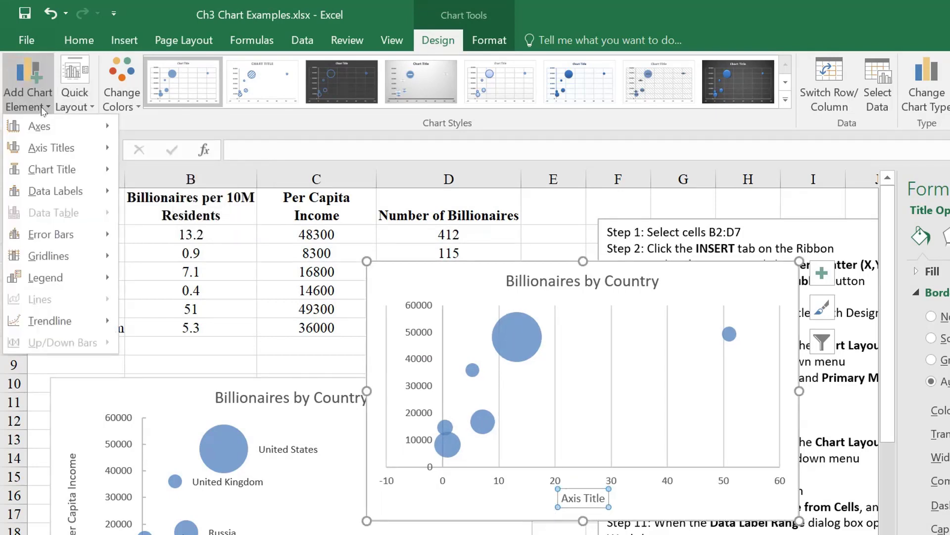
pyautogui.moveTo(39, 151)
pyautogui.click(198, 192)
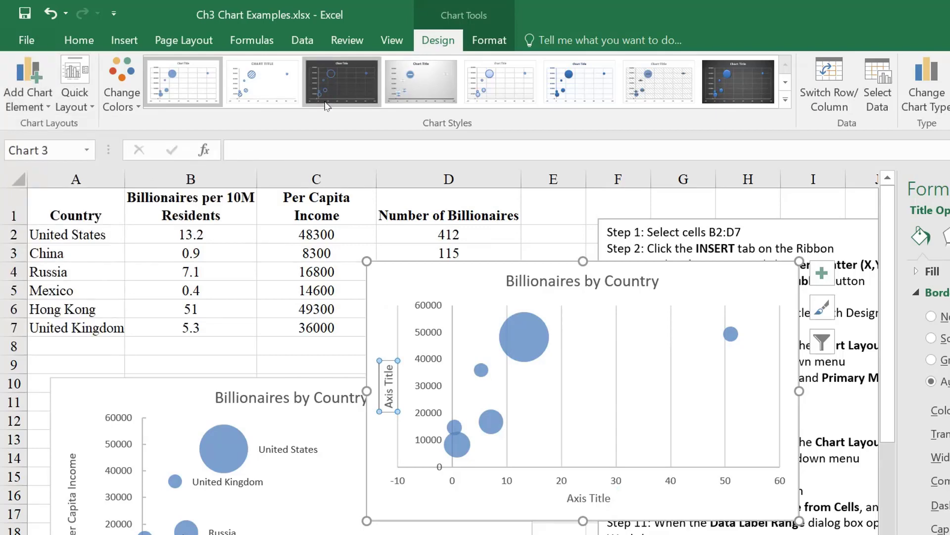
# - Move the new bubble chart up and to the right to uncover the values in the data table
pyautogui.moveTo(493, 280); pyautogui.dragTo(497, 211)
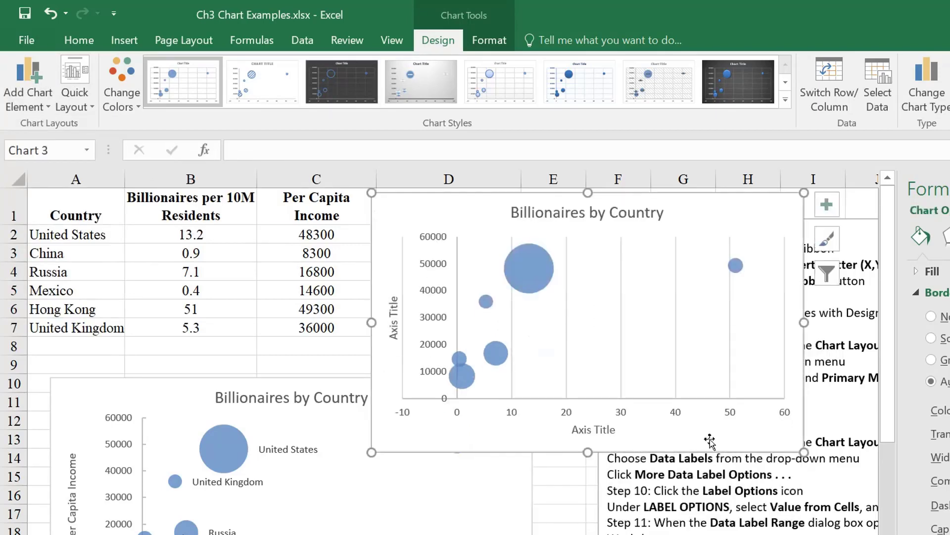
pyautogui.click(608, 437)
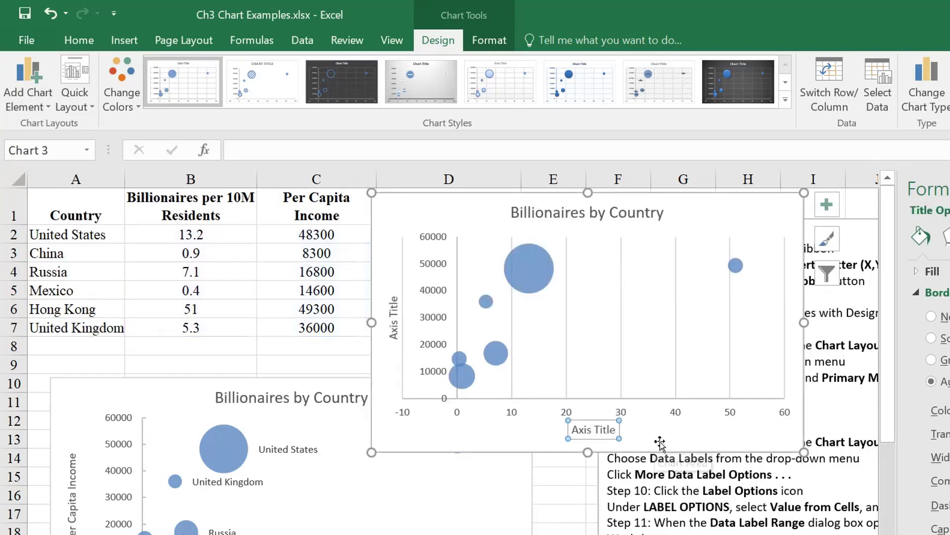
pyautogui.moveTo(476, 226); pyautogui.dragTo(590, 219)
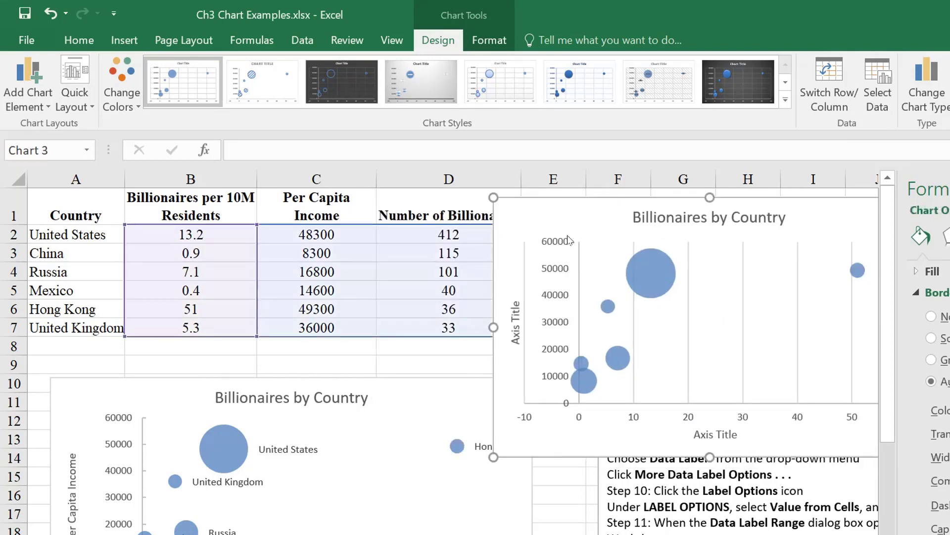
# - Label the columns below the data with "x" in B8, "y" in C8 and "diameter of bubble" in D8
pyautogui.click(201, 353)
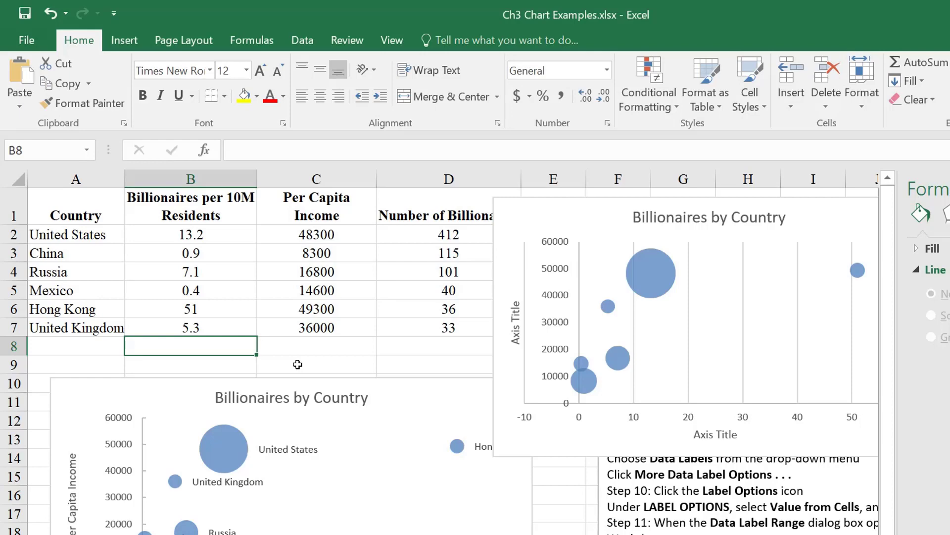
pyautogui.write('x')
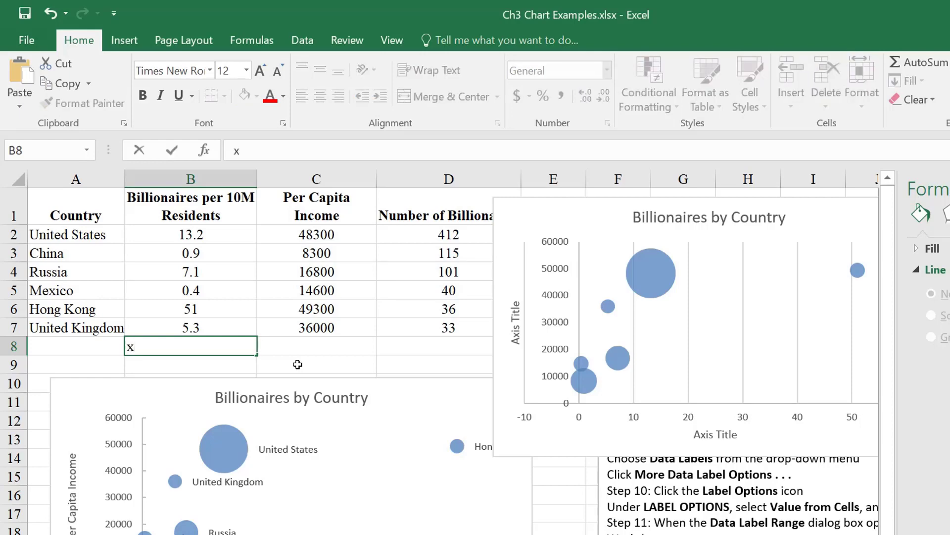
pyautogui.press('Tab')
pyautogui.write('y')
pyautogui.press('Tab')
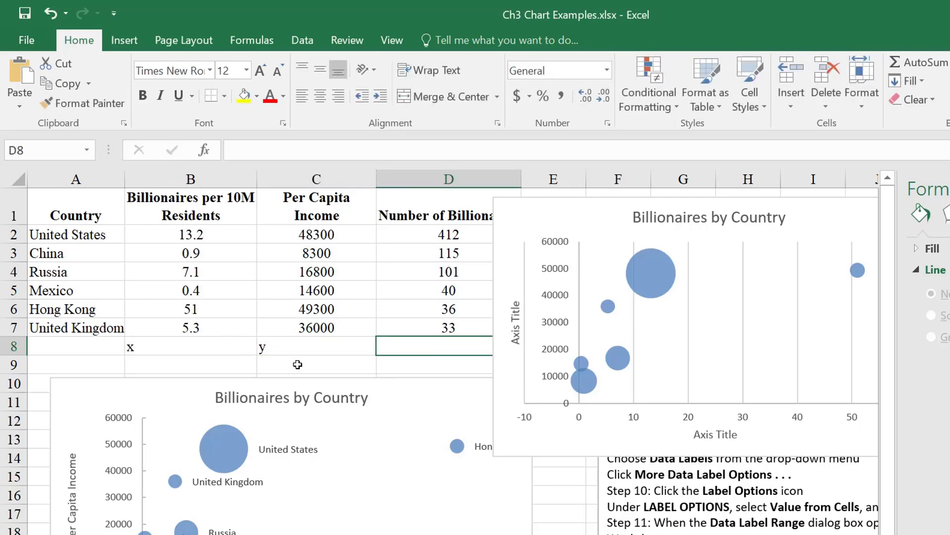
pyautogui.write('diameter of bubble')
pyautogui.press('Return')
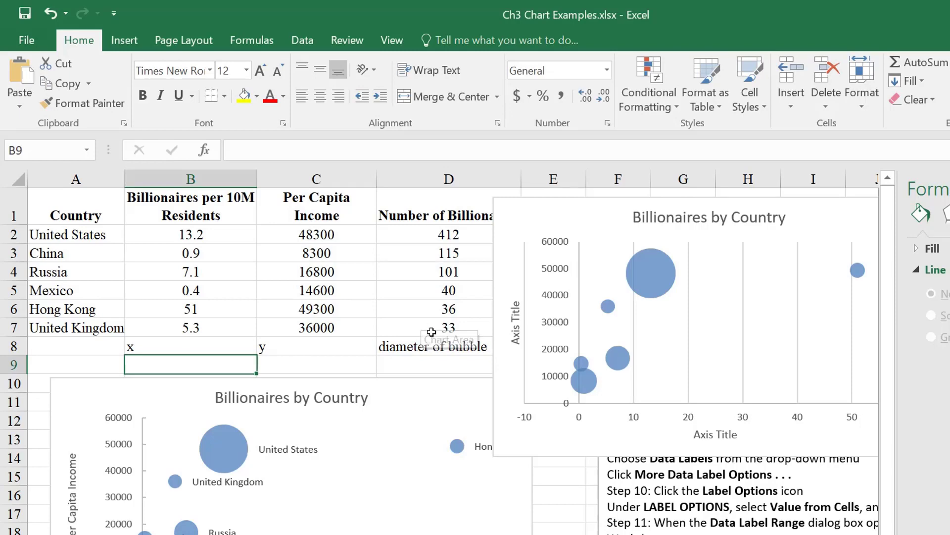
# - Enter "(bubble size)" in cell D9, under the diameter label
pyautogui.click(399, 361)
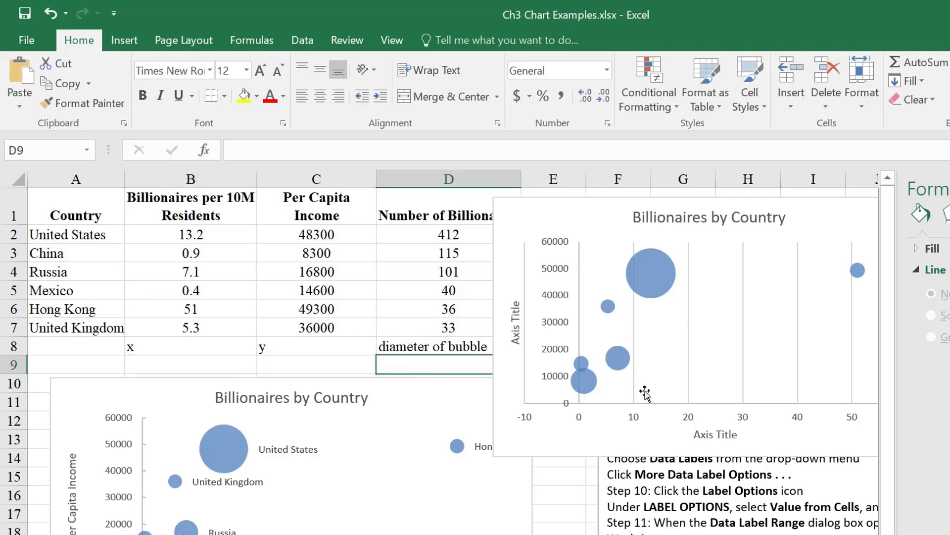
pyautogui.write('(bubblesize')
pyautogui.press('BackSpace')
pyautogui.press('BackSpace')
pyautogui.press('BackSpace')
pyautogui.write('size)')
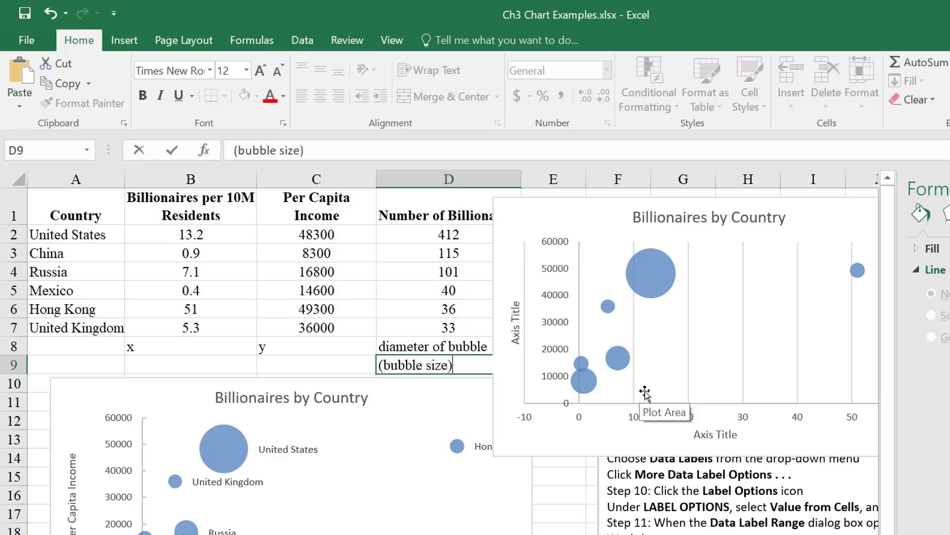
pyautogui.press('Return')
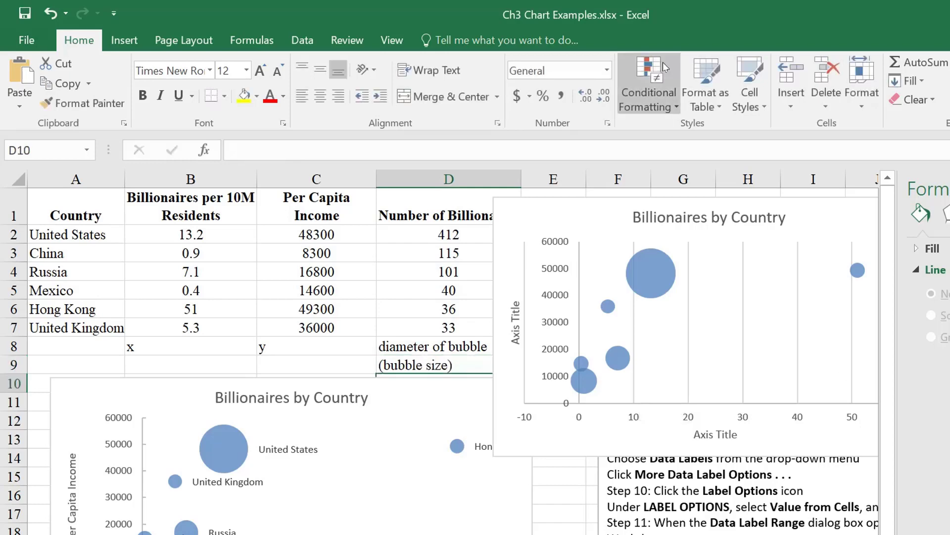
# - Link the chart's horizontal axis title to cell B1 with the formula =Billionaires!$B$1
pyautogui.click(357, 275)
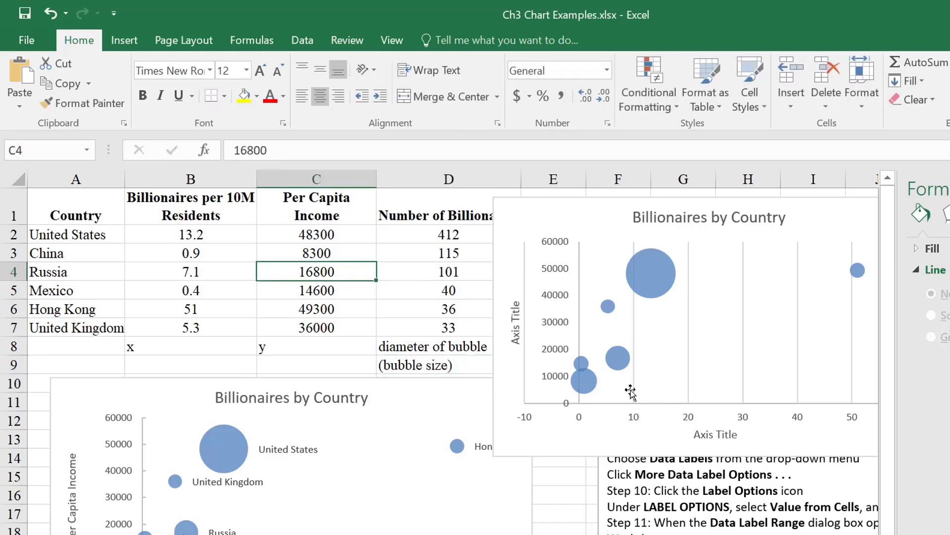
pyautogui.click(733, 436)
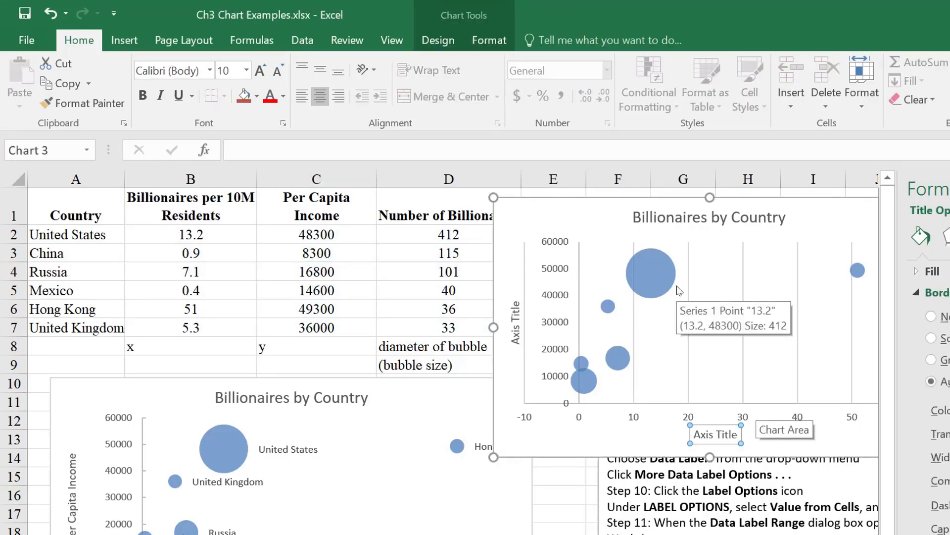
pyautogui.click(248, 151)
pyautogui.write('=')
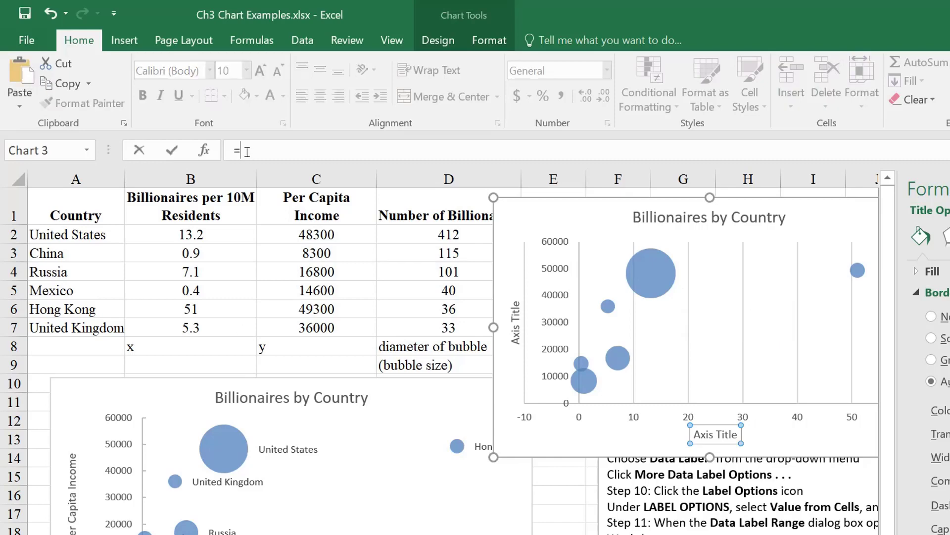
pyautogui.click(169, 214)
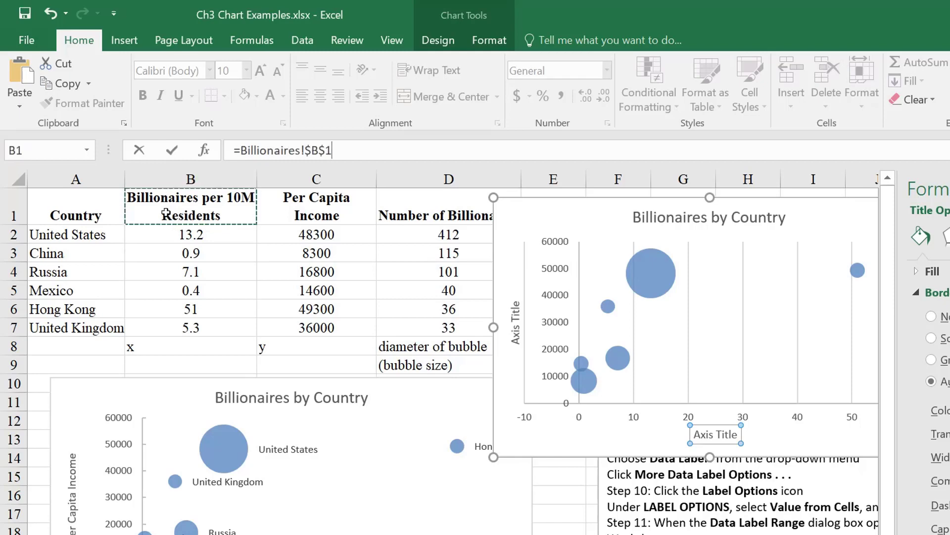
pyautogui.press('Return')
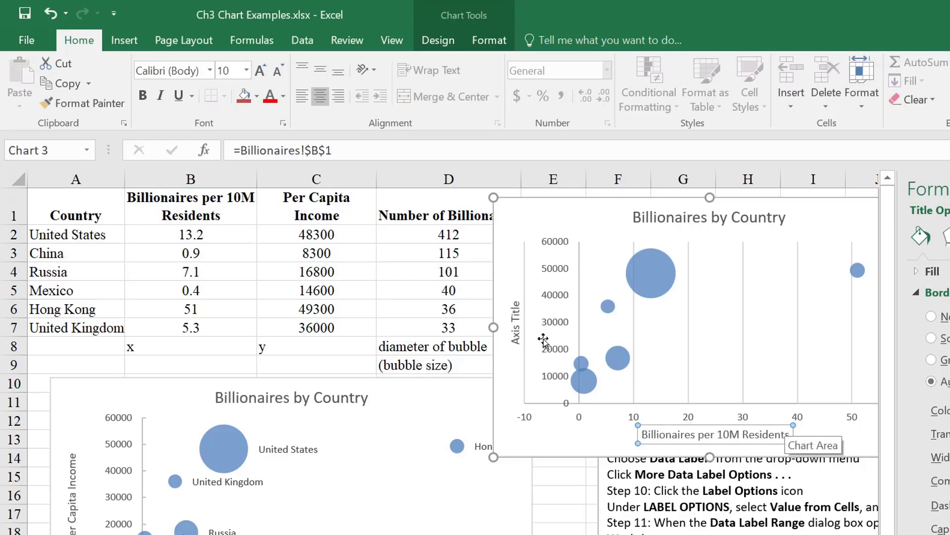
# - Link the chart's vertical axis title to cell C1 with the formula =Billionaires!$C$1
pyautogui.click(520, 328)
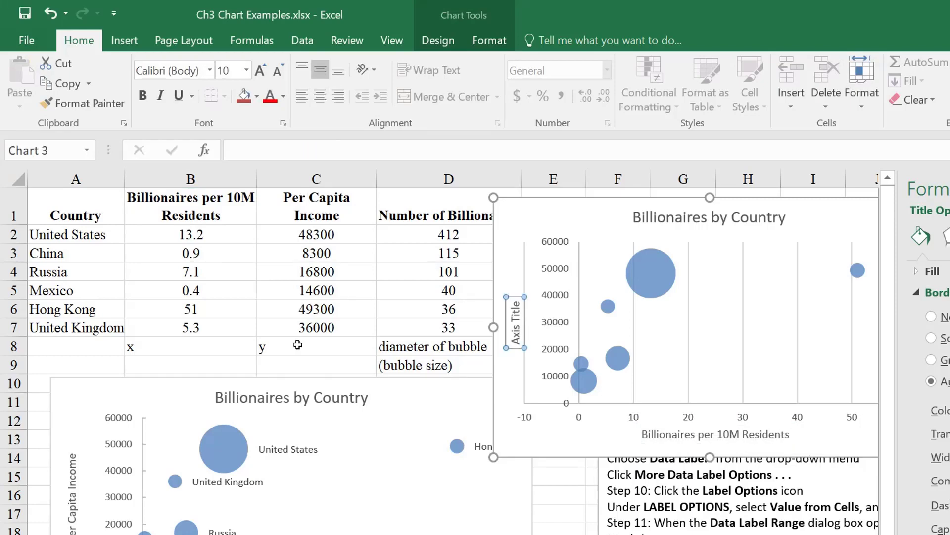
pyautogui.write('=')
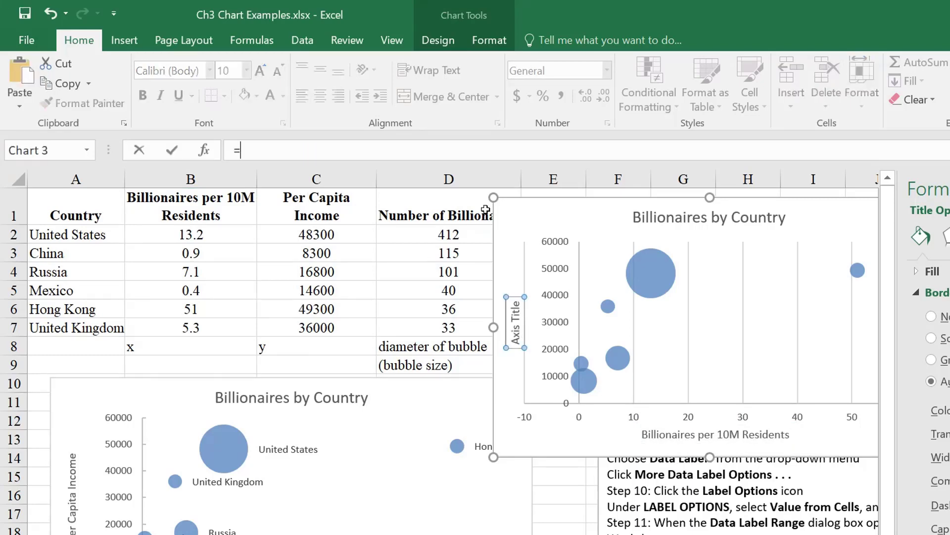
pyautogui.click(323, 212)
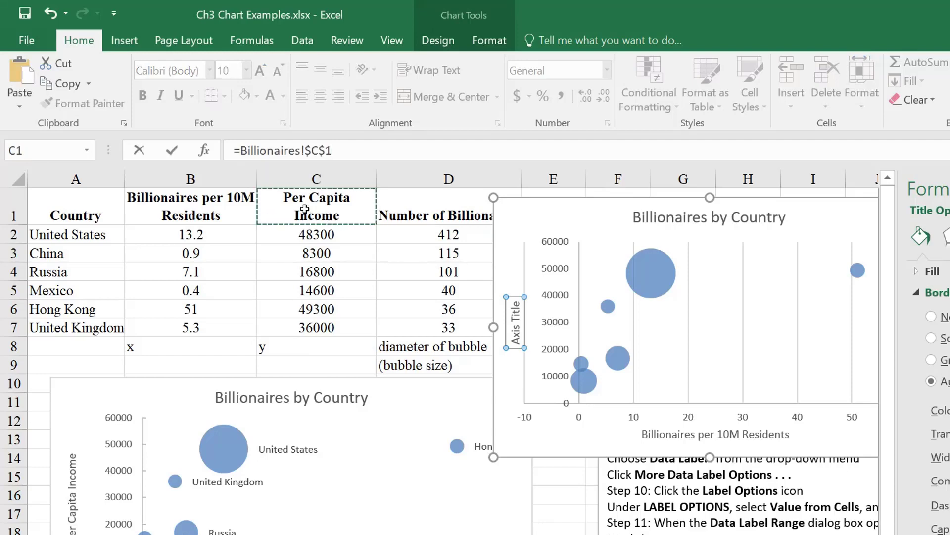
pyautogui.press('Return')
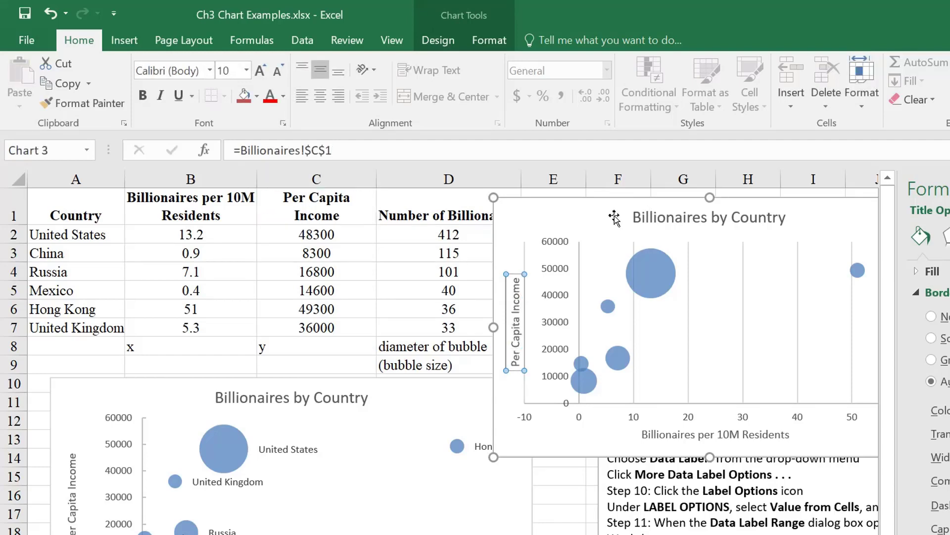
# - Add a text box reading "Bubble = no. of billionaires" in the empty lower area of the new bubble chart's plot
pyautogui.click(586, 214)
pyautogui.moveTo(585, 214); pyautogui.dragTo(565, 218)
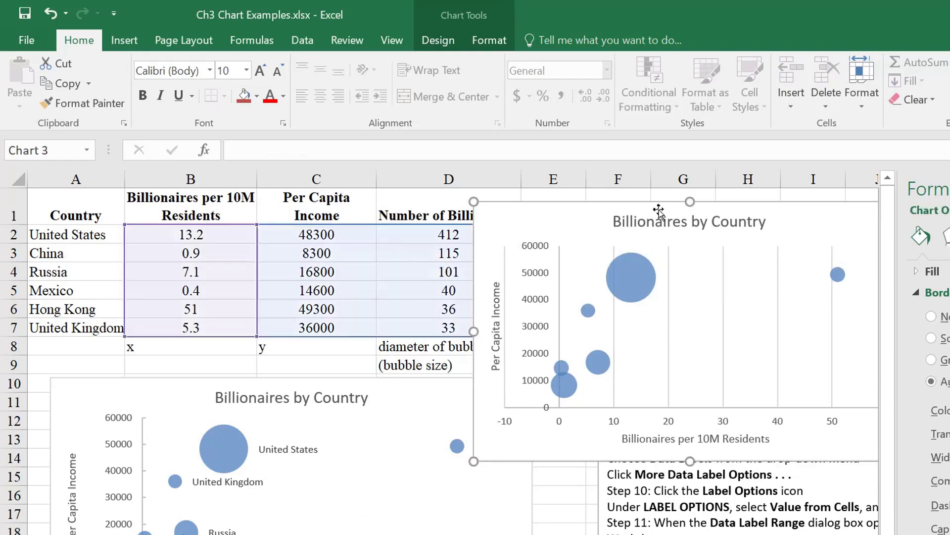
pyautogui.hscroll(2, 566, 218)
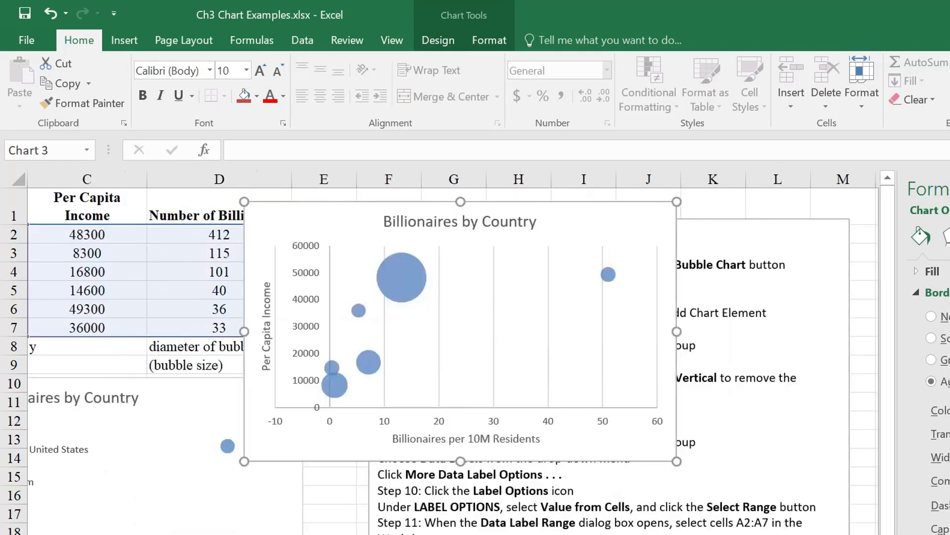
pyautogui.click(520, 329)
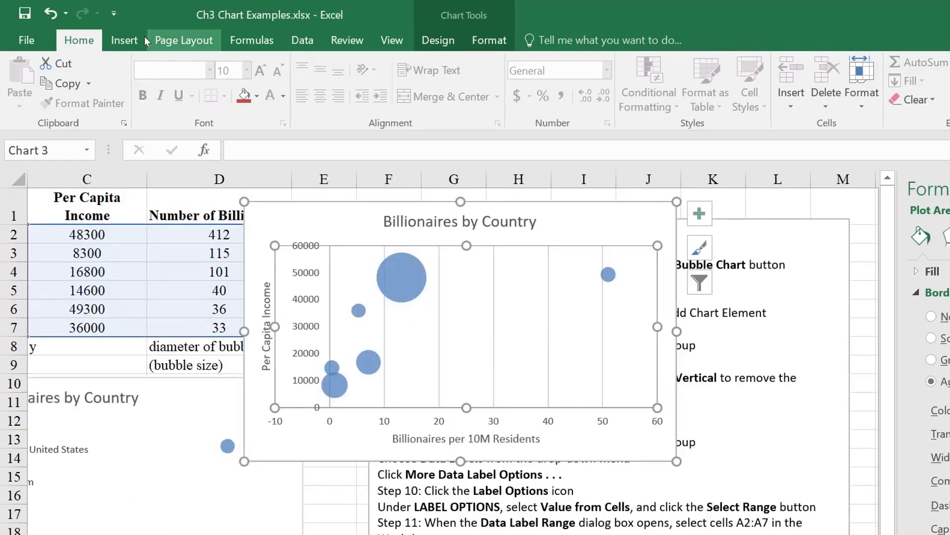
pyautogui.click(602, 434)
pyautogui.click(124, 40)
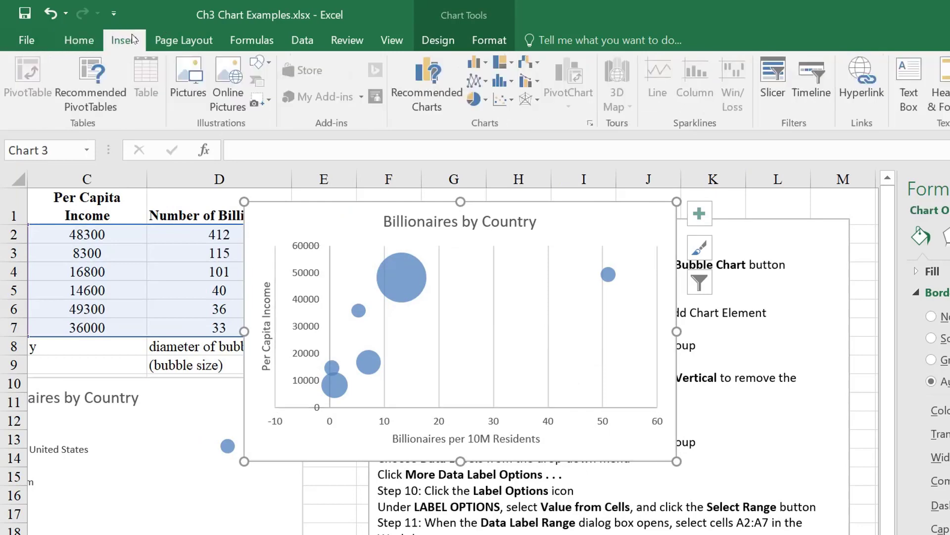
pyautogui.click(908, 84)
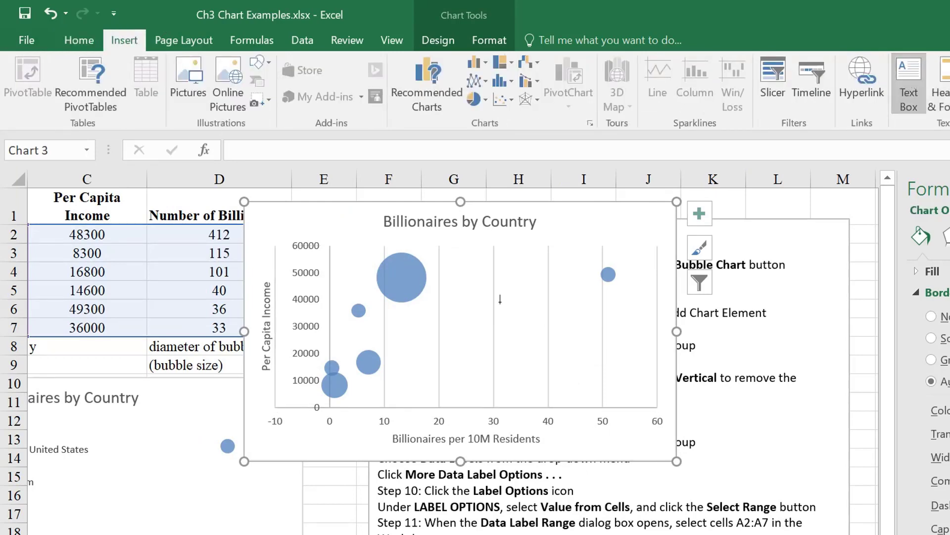
pyautogui.moveTo(516, 317)
pyautogui.mouseDown()
pyautogui.moveTo(596, 335)
pyautogui.moveTo(643, 363)
pyautogui.moveTo(645, 376)
pyautogui.moveTo(644, 359)
pyautogui.mouseUp()
pyautogui.write('Bubble')
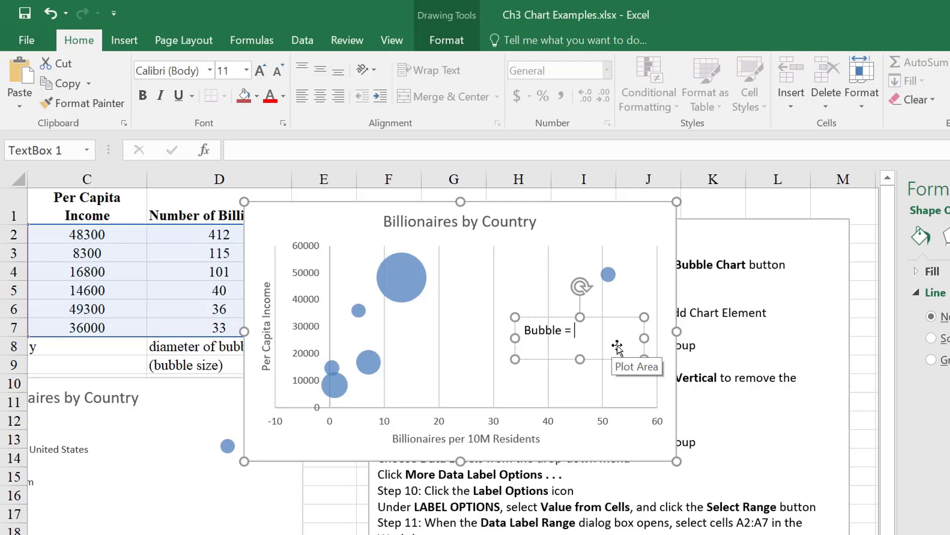
pyautogui.write(' = no. of billion ')
pyautogui.write('ires')
pyautogui.click(567, 224)
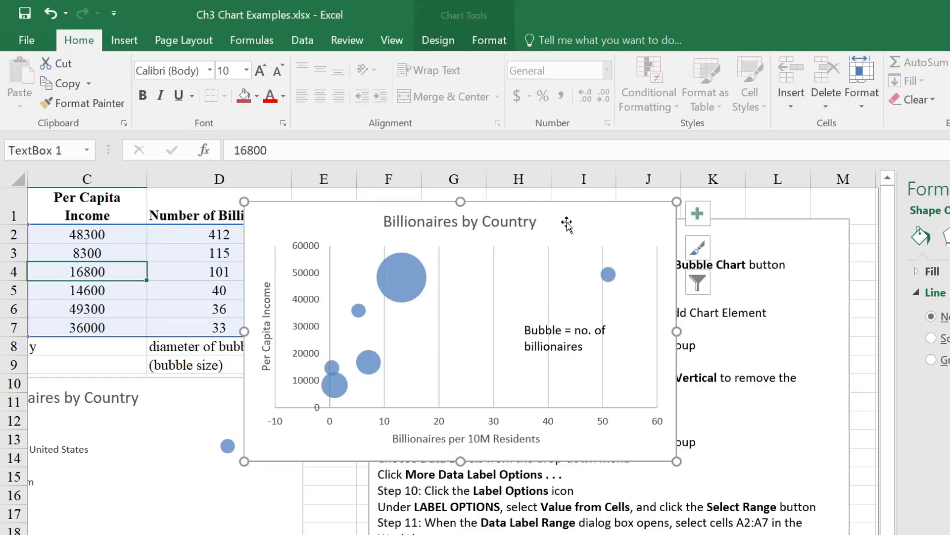
# - Change the wording of the chart's text box to "Bubble size = no. of billionaires"
pyautogui.click(563, 331)
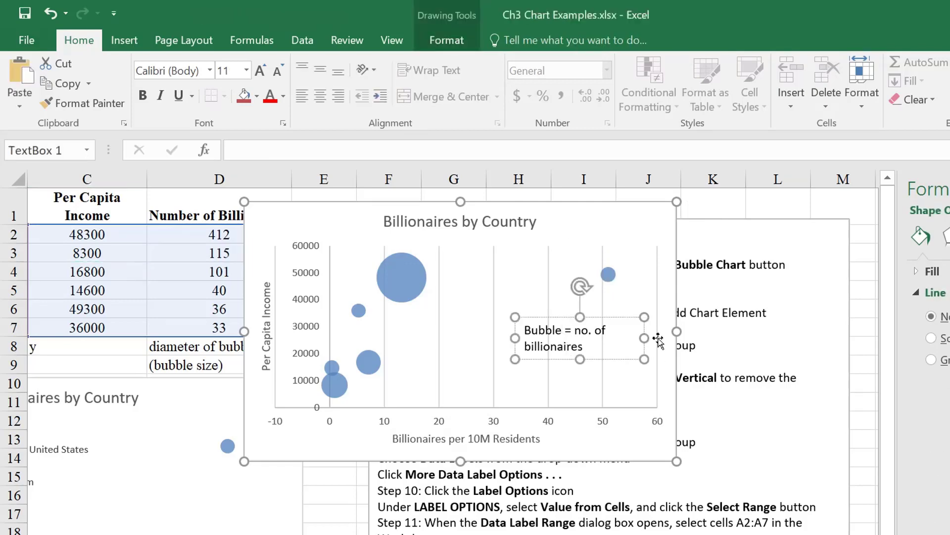
pyautogui.write('size')
pyautogui.click(569, 233)
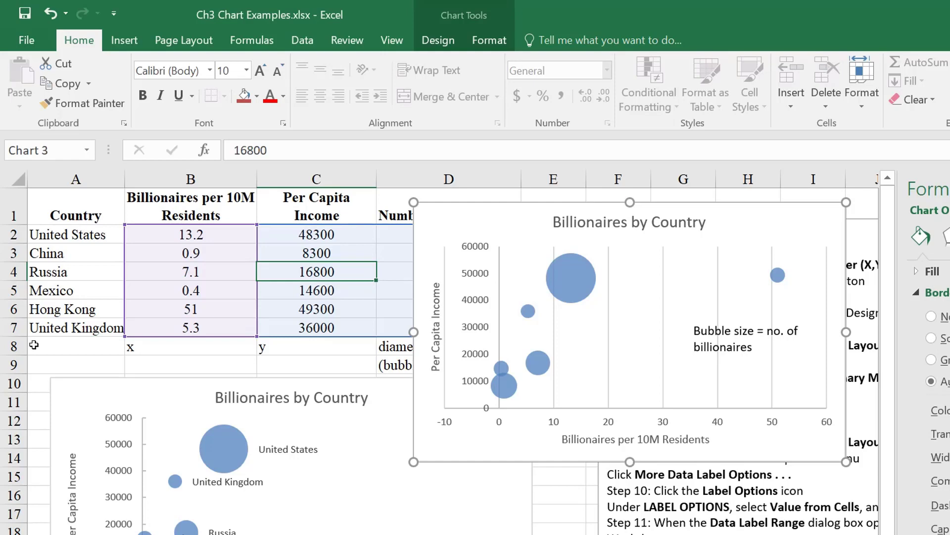
# - Add data labels to the right of the bubbles in the new Billionaires by Country chart
pyautogui.moveTo(443, 225); pyautogui.dragTo(439, 217)
pyautogui.click(443, 41)
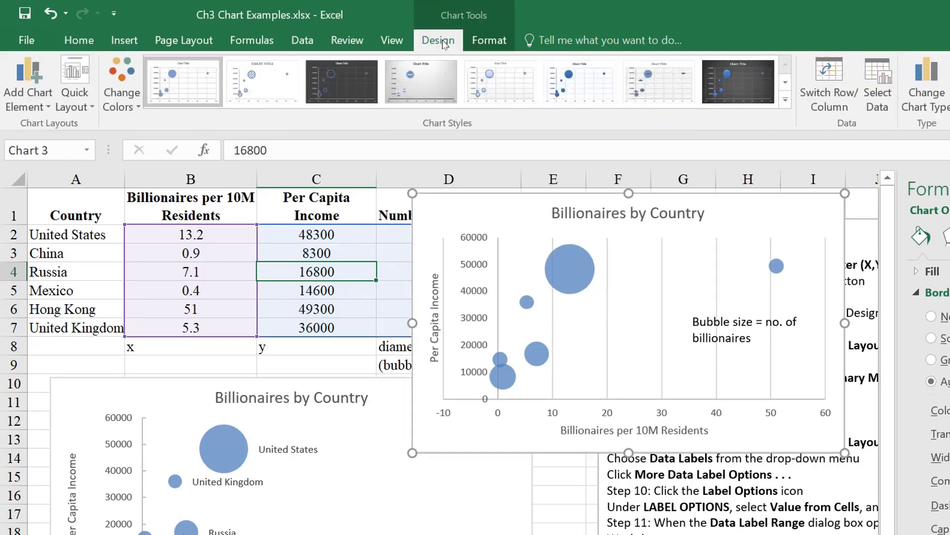
pyautogui.click(27, 94)
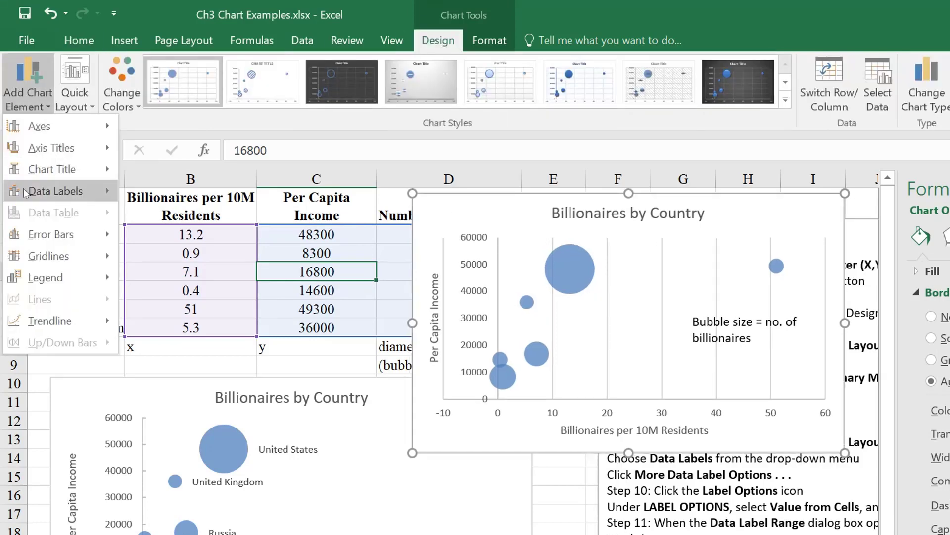
pyautogui.moveTo(24, 192)
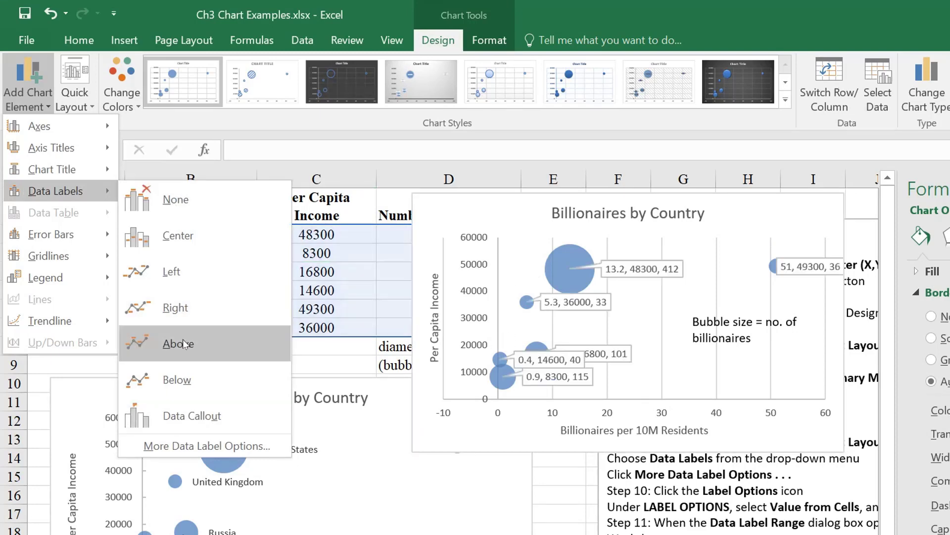
pyautogui.click(178, 312)
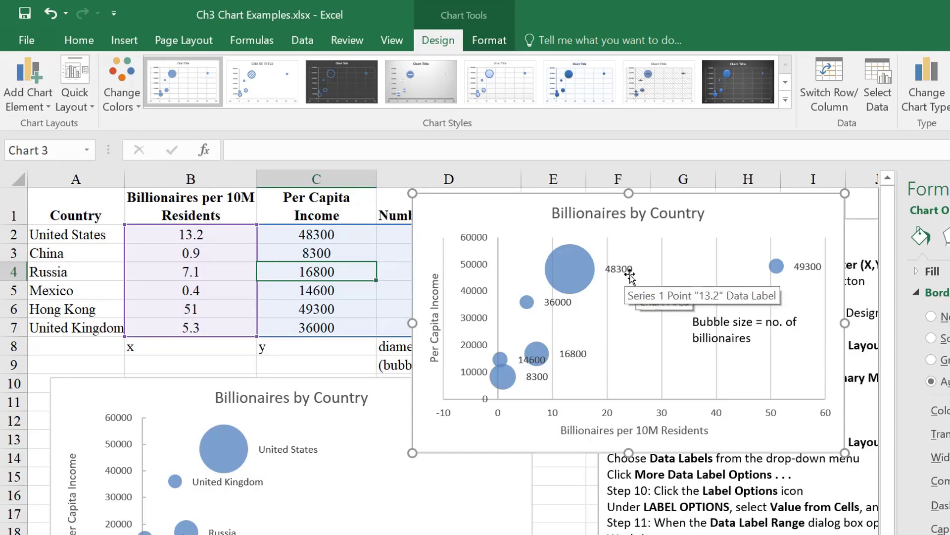
# - Move the new bubble chart over columns C to H and highlight cells C2:C3 to compare with its labels
pyautogui.moveTo(506, 206); pyautogui.dragTo(604, 219)
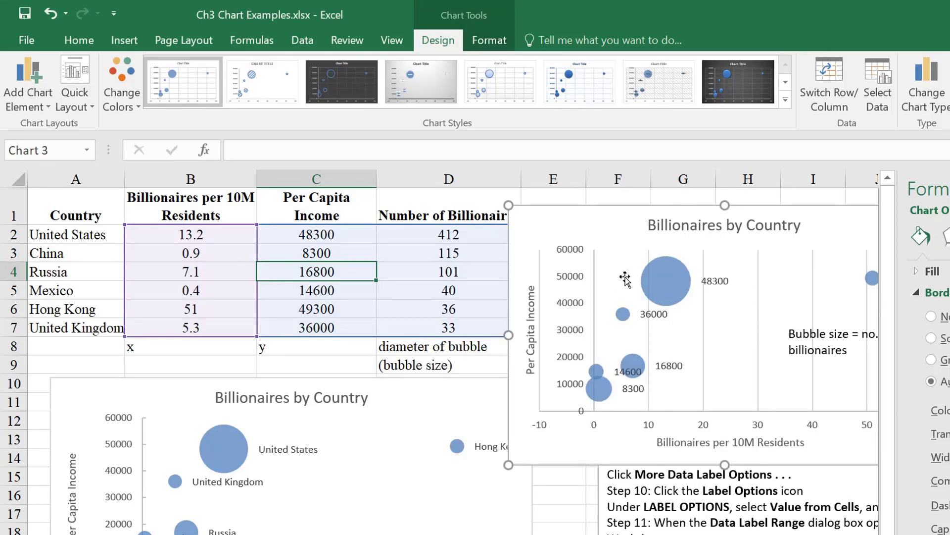
pyautogui.moveTo(609, 223); pyautogui.dragTo(429, 215)
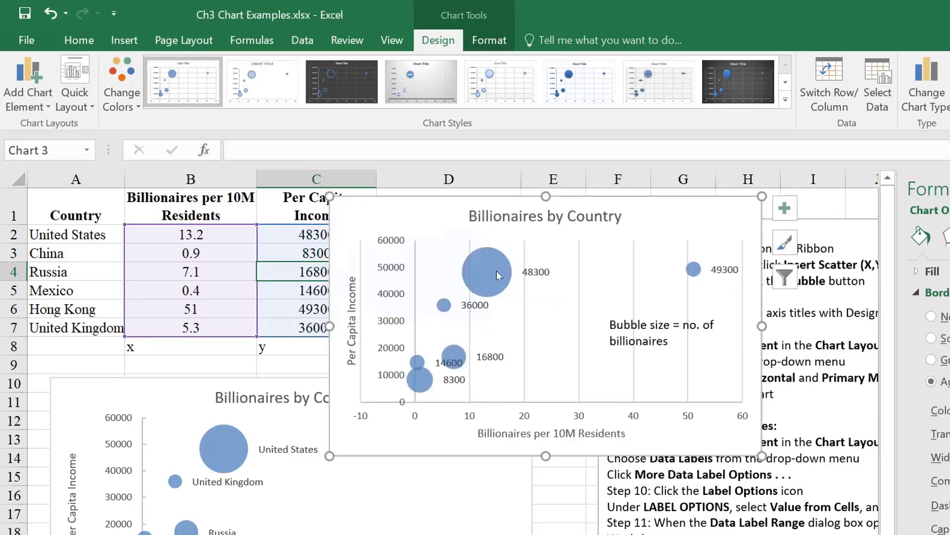
pyautogui.moveTo(308, 235); pyautogui.dragTo(308, 254)
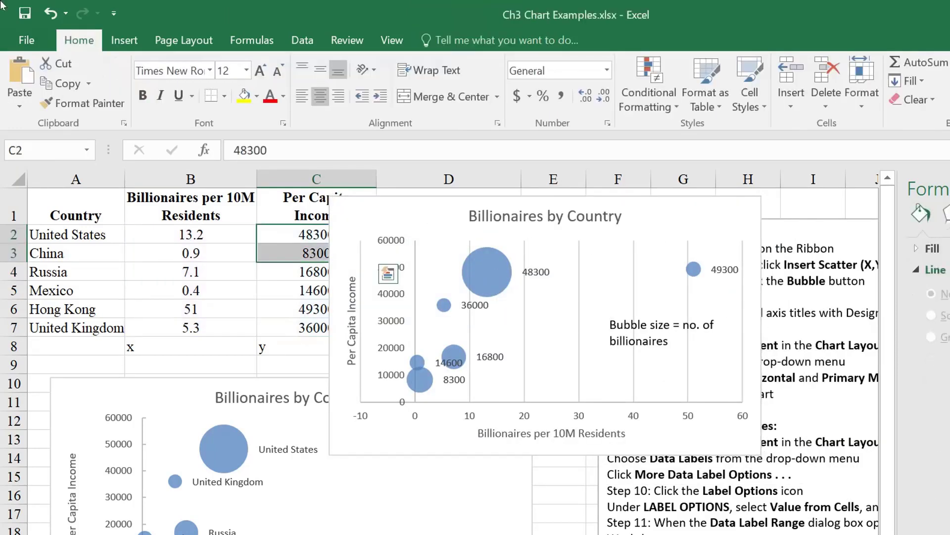
# - Label the new chart's bubbles with the country names from cells A2:A7 and turn off the Y value in the labels
pyautogui.click(398, 221)
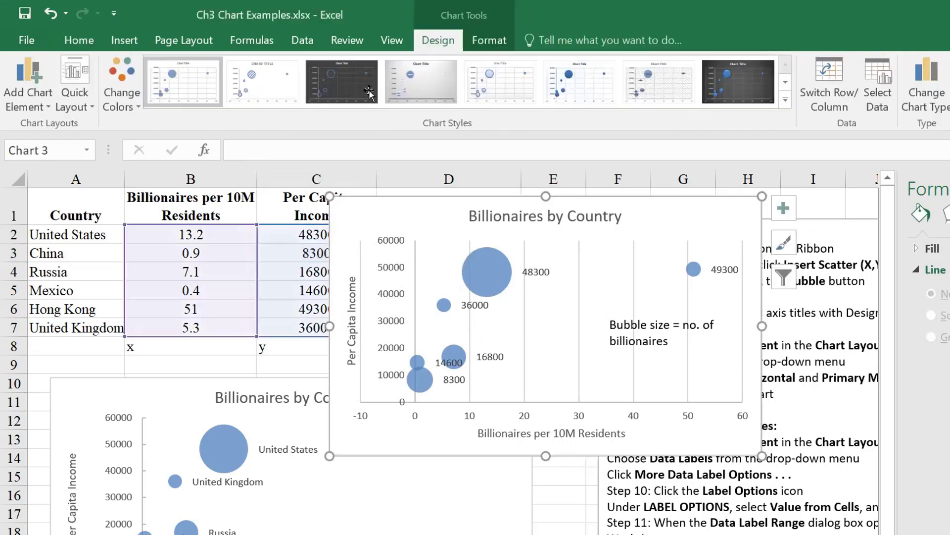
pyautogui.click(27, 101)
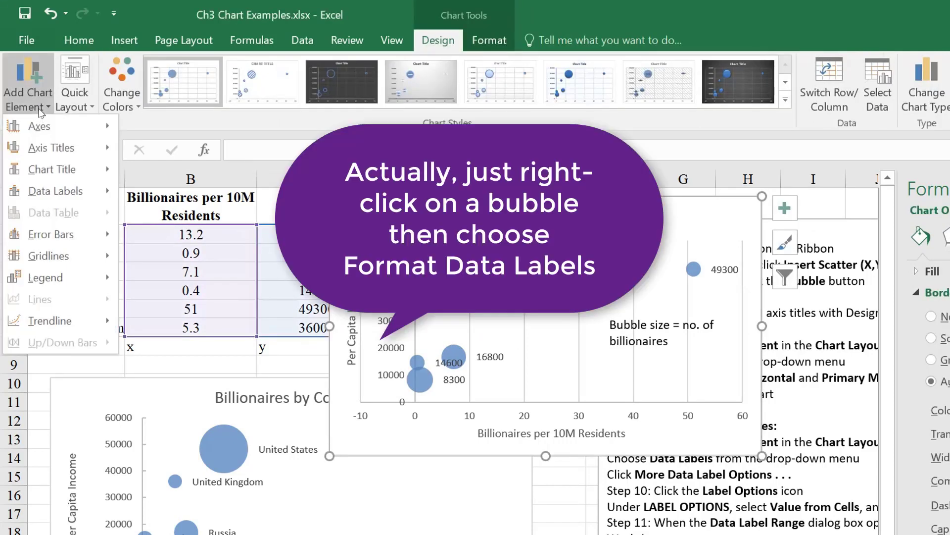
pyautogui.moveTo(59, 201)
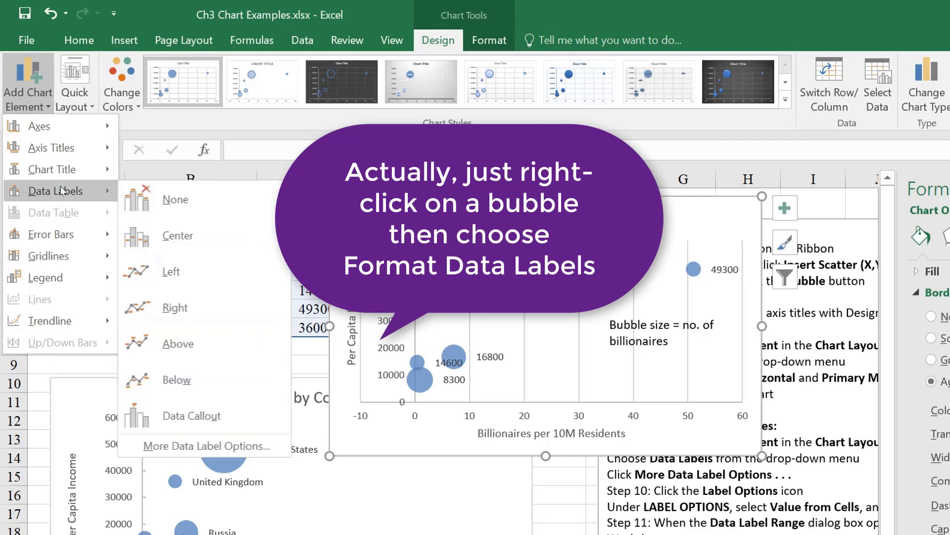
pyautogui.click(207, 448)
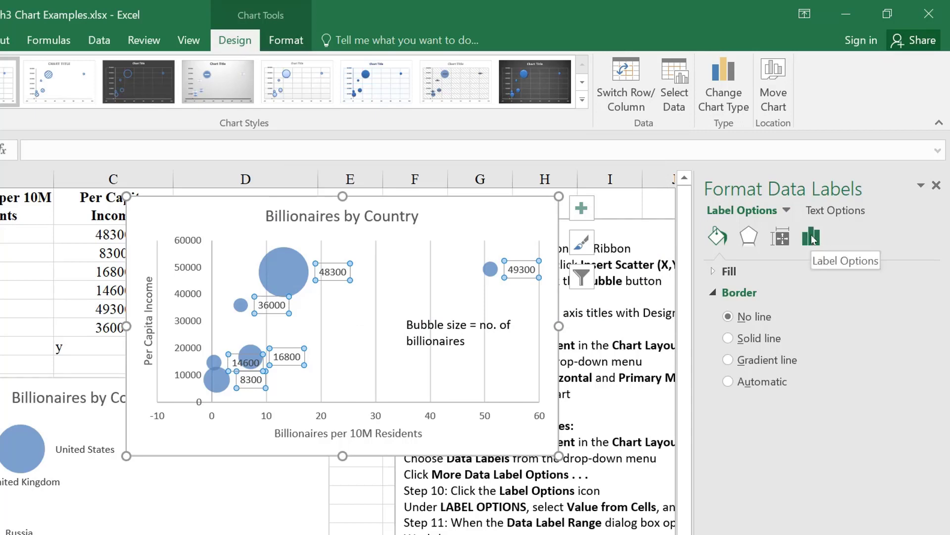
pyautogui.click(813, 239)
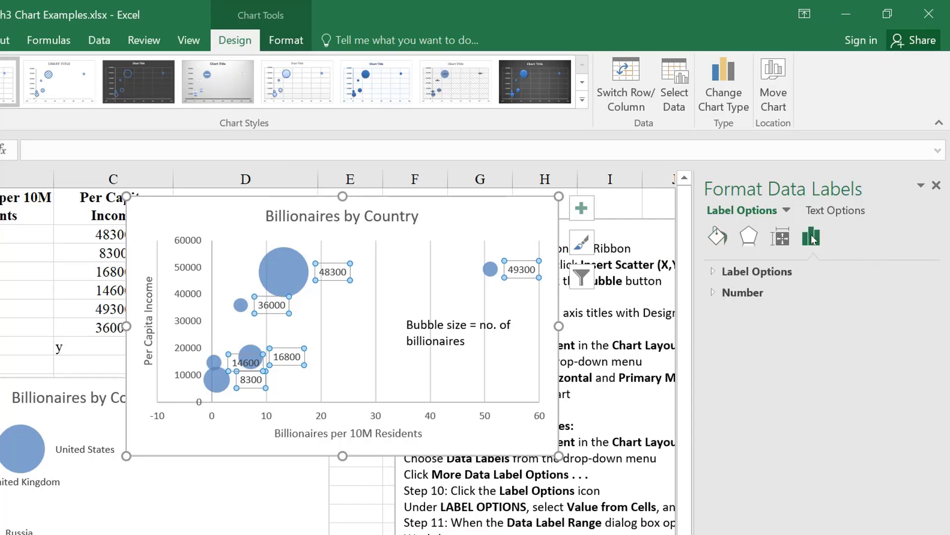
pyautogui.click(714, 274)
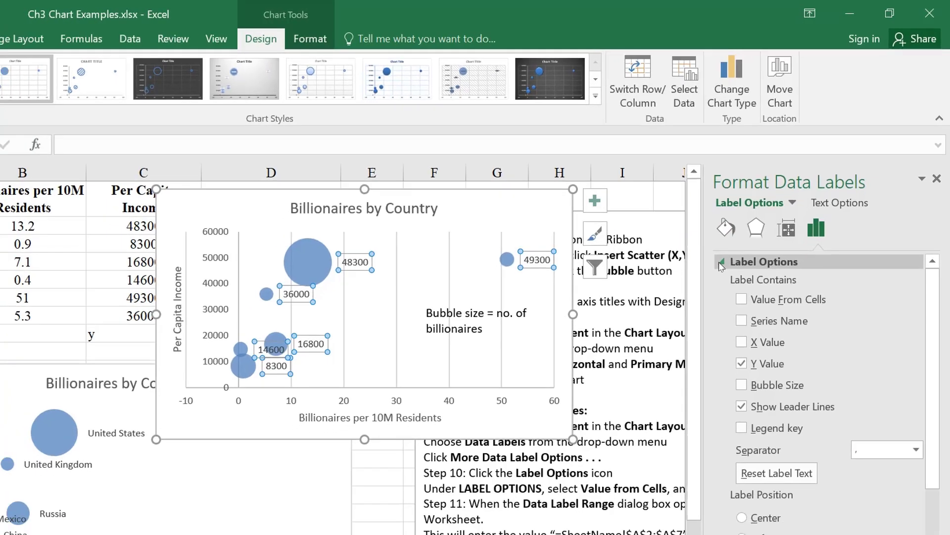
pyautogui.click(734, 310)
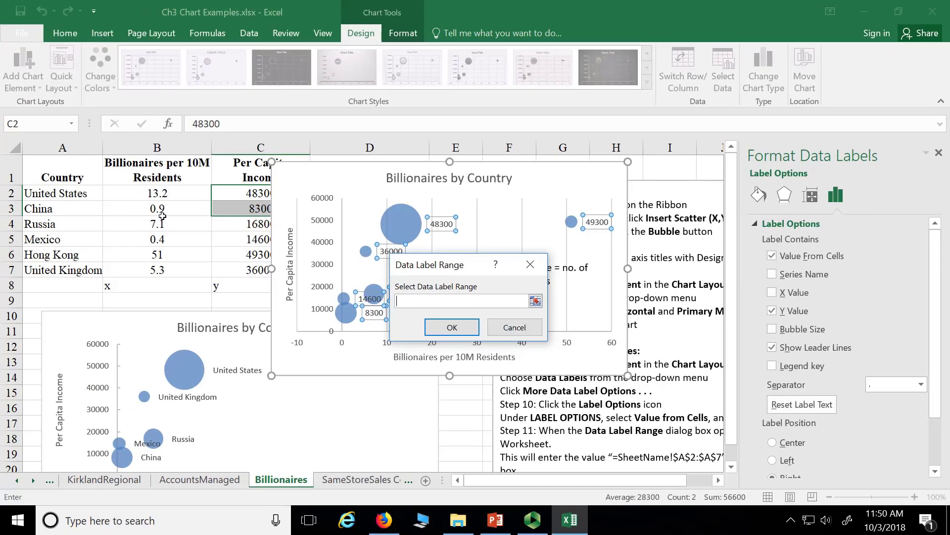
pyautogui.moveTo(82, 194); pyautogui.dragTo(84, 270)
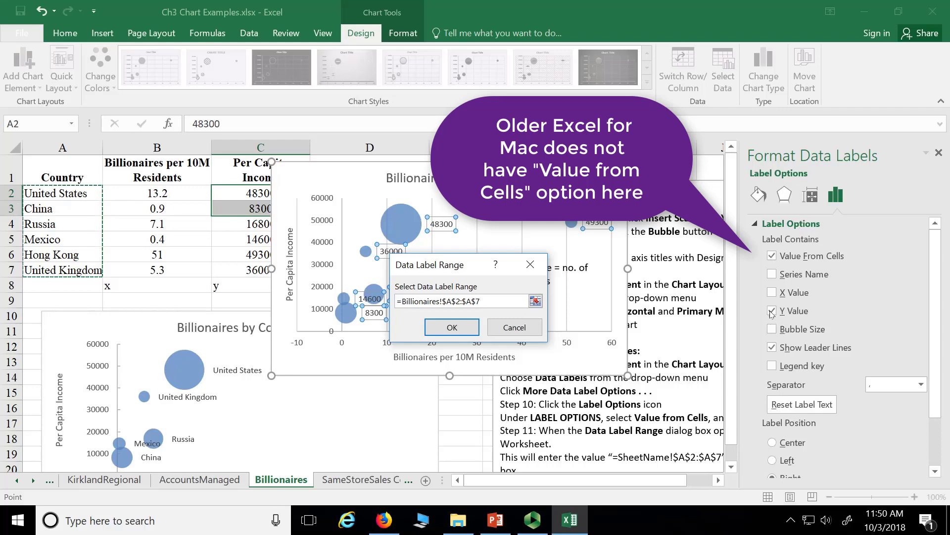
pyautogui.click(429, 329)
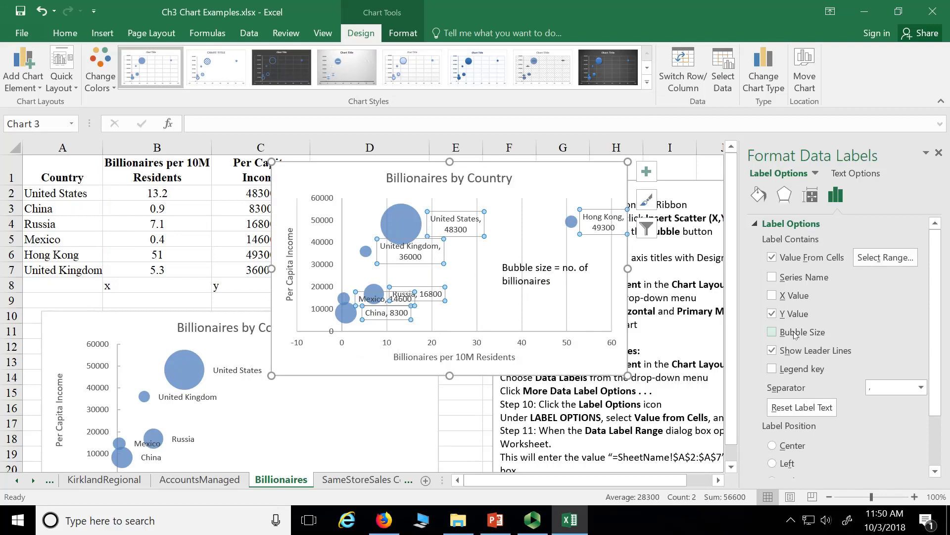
pyautogui.click(772, 313)
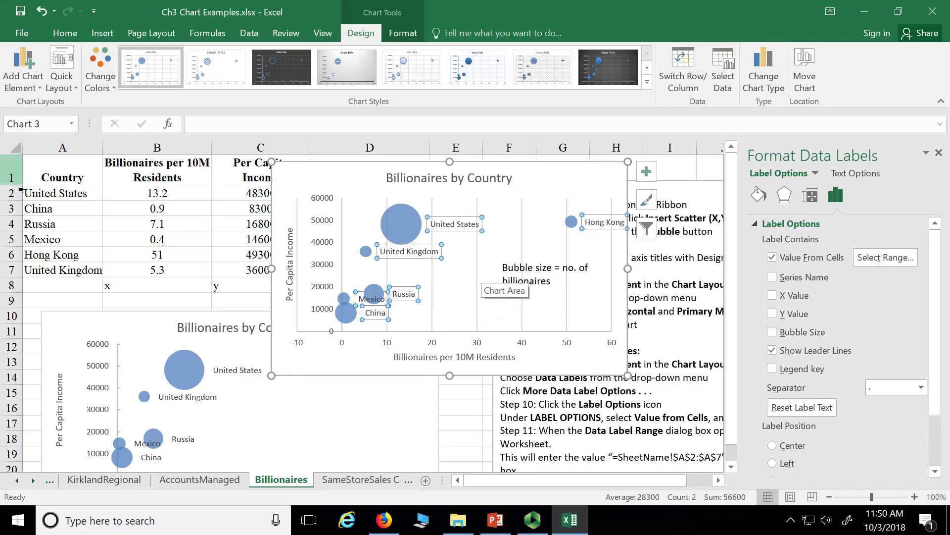
pyautogui.click(592, 194)
# - Switch to the Ch3 slides in PowerPoint and go back to the Charts slide defining pie charts, bubble charts and heat maps
pyautogui.hotkey('alt', 'Tab')
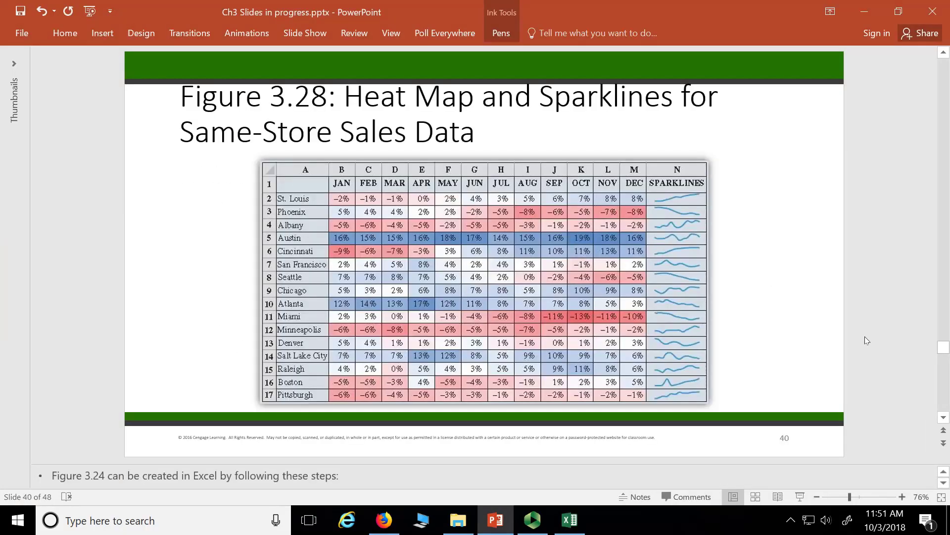
pyautogui.scroll(1, 864, 335)
pyautogui.scroll(-1, 864, 335)
pyautogui.scroll(7, 428, 378)
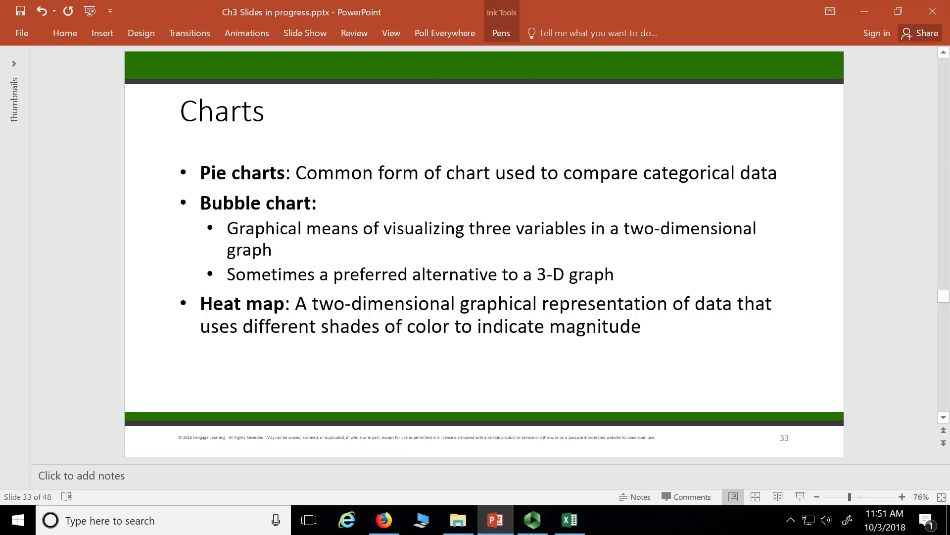
# - Switch back to Excel and examine the heat map and sparklines on the SameStoreSales Color sheet
pyautogui.click(570, 519)
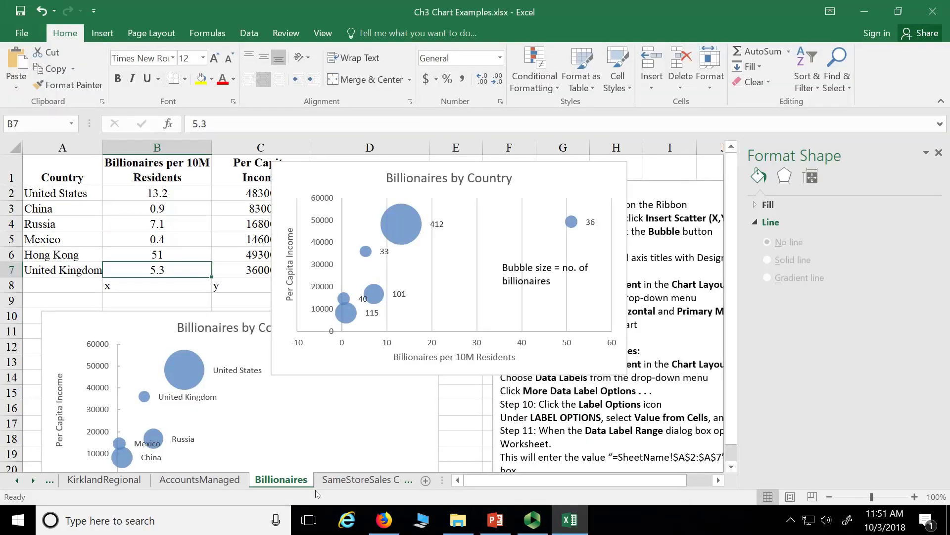
pyautogui.click(342, 479)
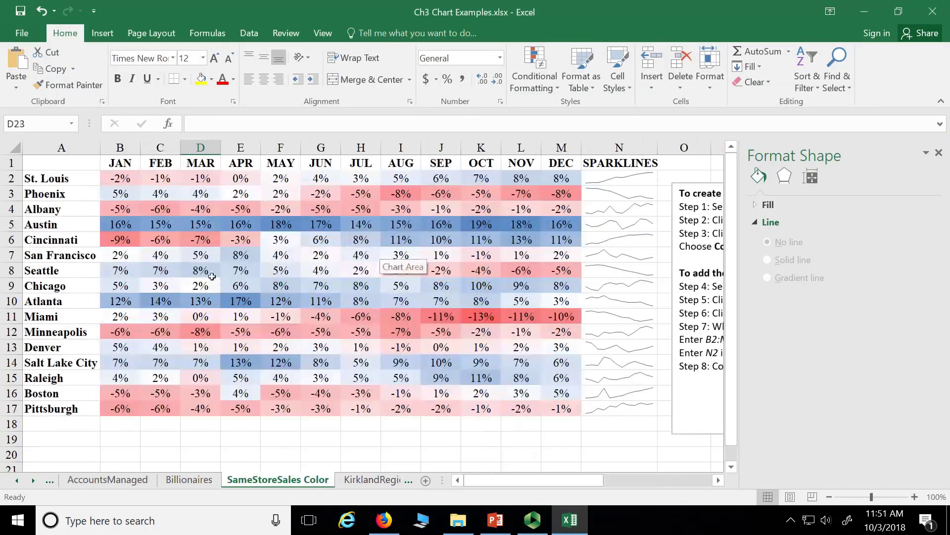
pyautogui.click(370, 346)
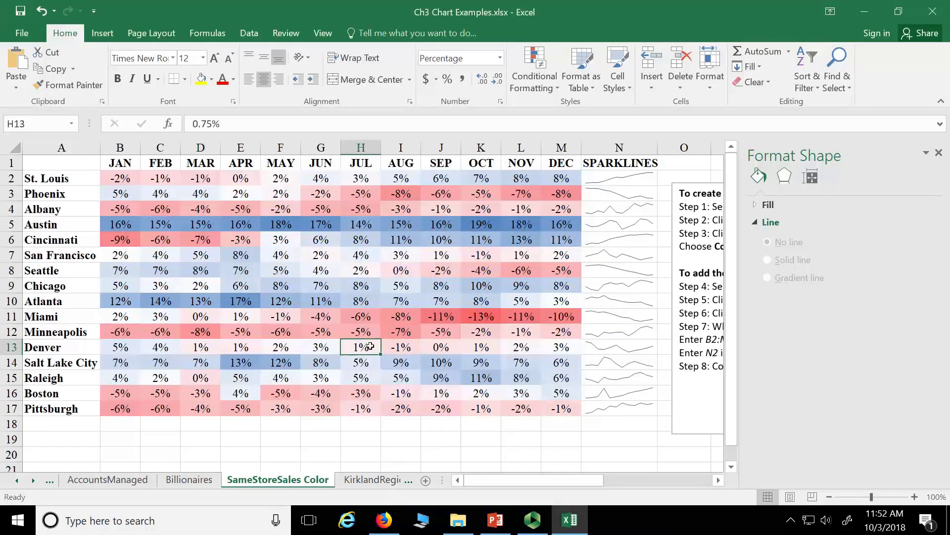
pyautogui.click(361, 301)
pyautogui.click(428, 363)
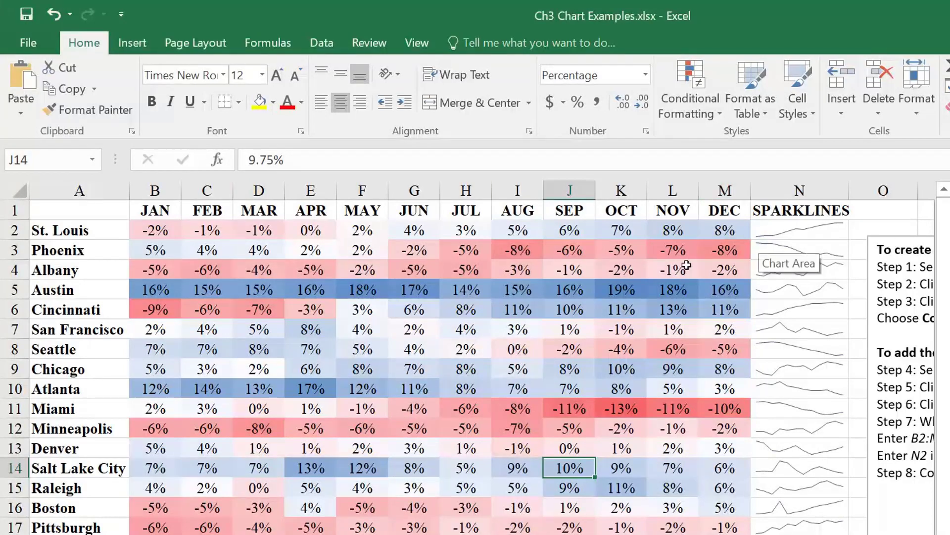
pyautogui.click(805, 235)
pyautogui.click(734, 308)
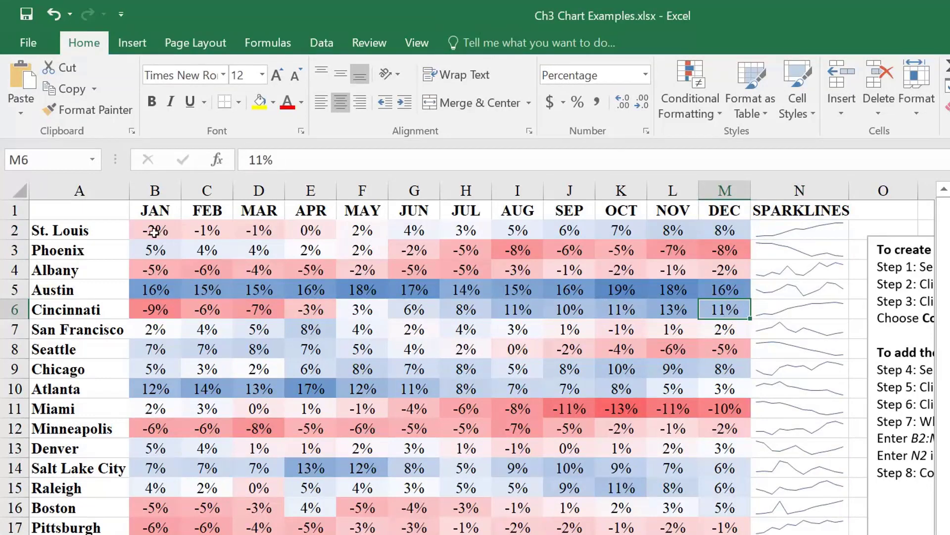
# - Close the shape formatting settings to make room for the heat map instructions beside the data
pyautogui.click(257, 329)
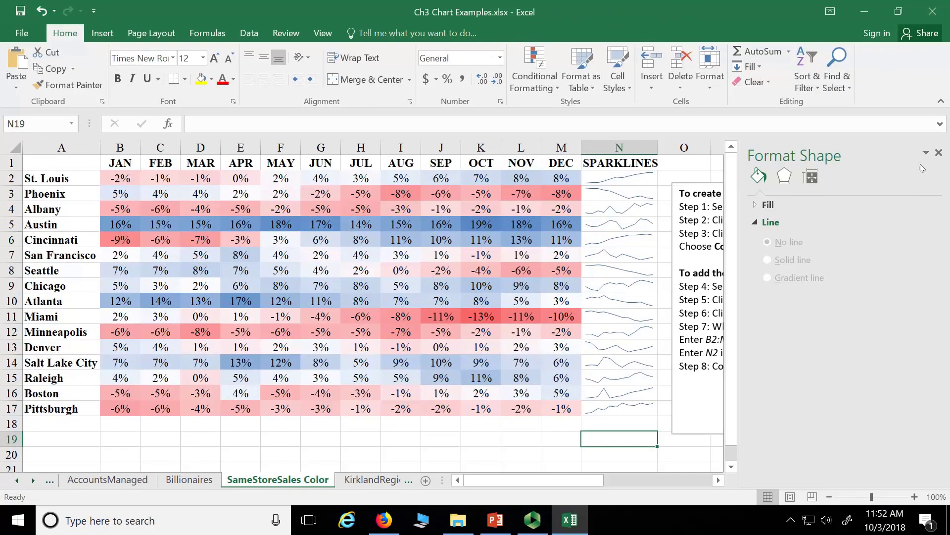
pyautogui.click(937, 154)
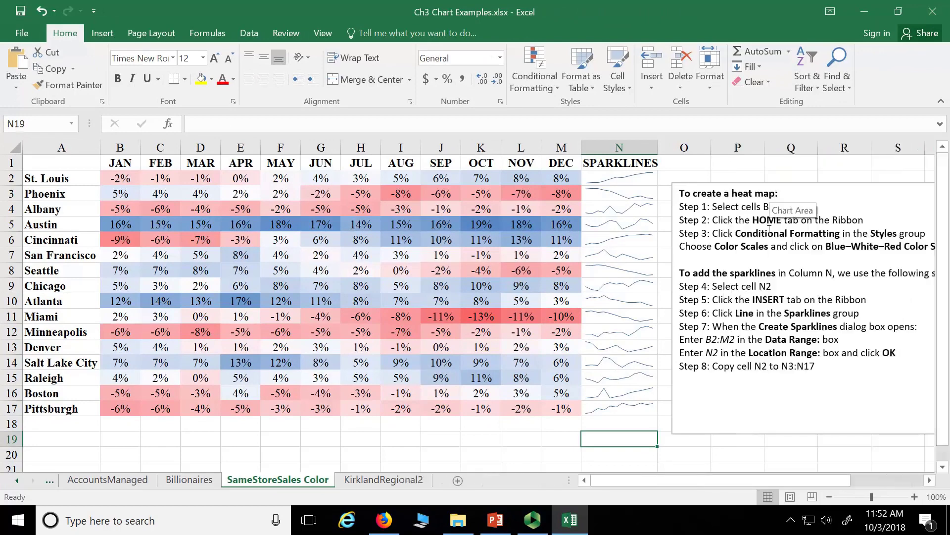
# - Clear all conditional formatting rules from the entire SameStoreSales Color sheet
pyautogui.click(289, 272)
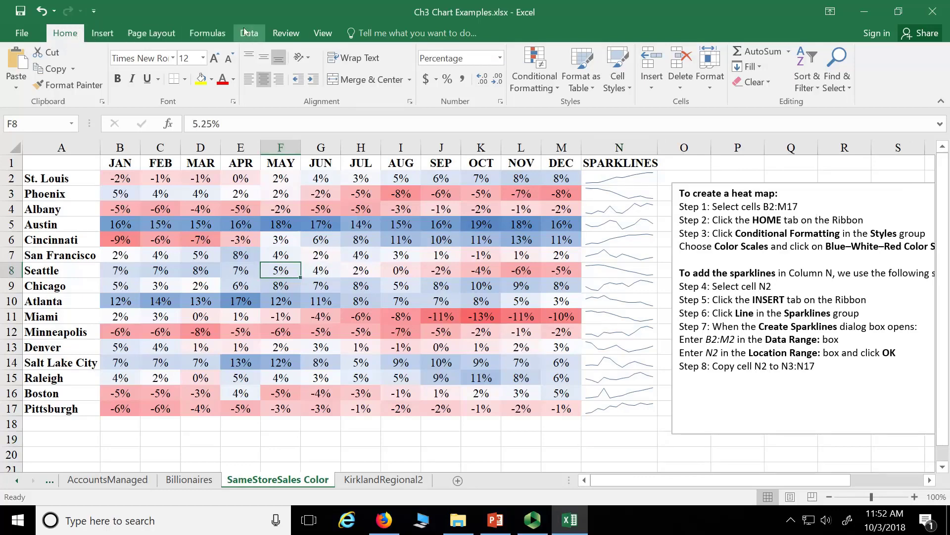
pyautogui.click(539, 74)
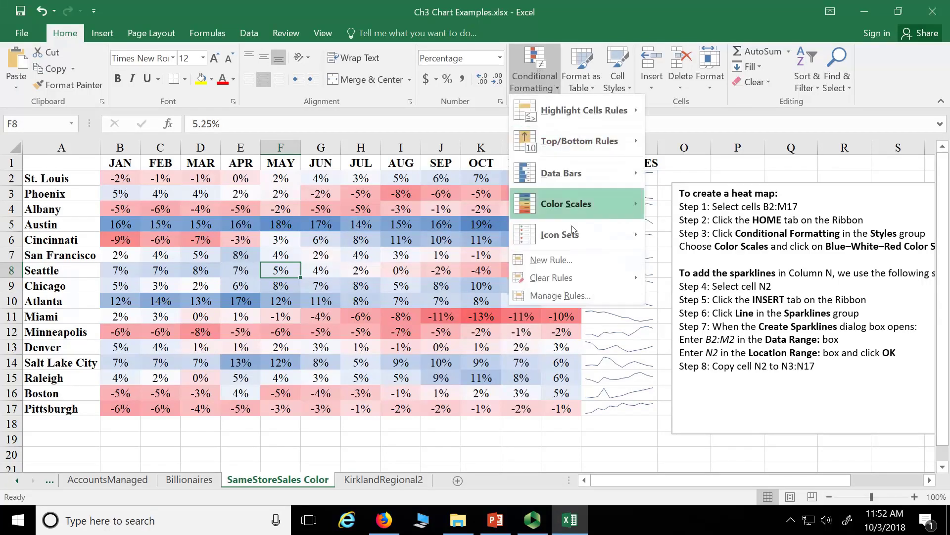
pyautogui.moveTo(578, 287)
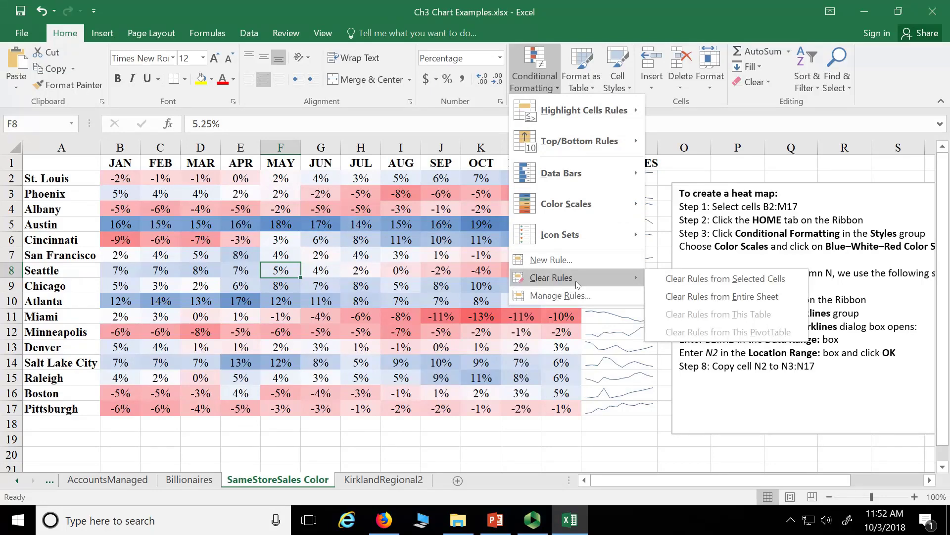
pyautogui.click(676, 296)
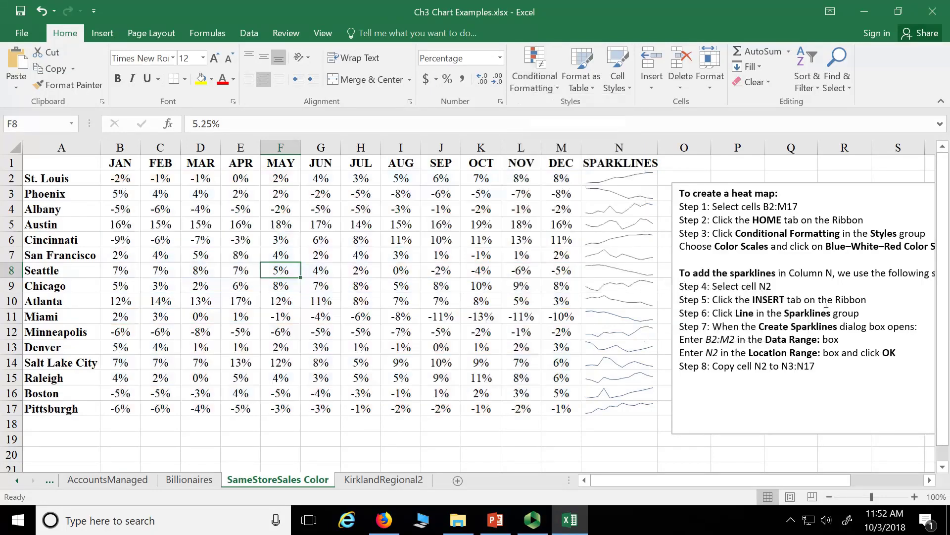
# - Apply the Blue-White-Red color scale to the monthly sales percentages in cells B2:M17 to create the heat map
pyautogui.click(281, 289)
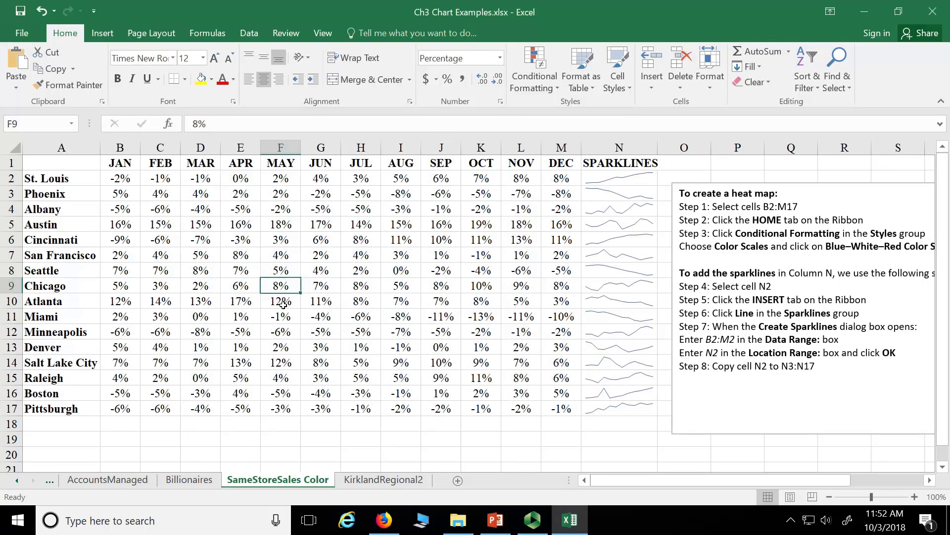
pyautogui.click(128, 263)
pyautogui.moveTo(121, 184); pyautogui.dragTo(564, 409)
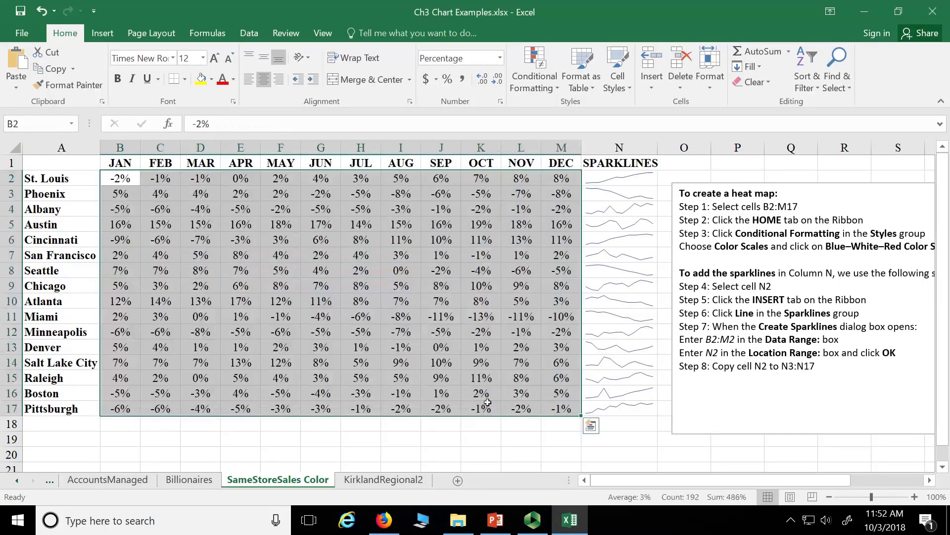
pyautogui.click(186, 283)
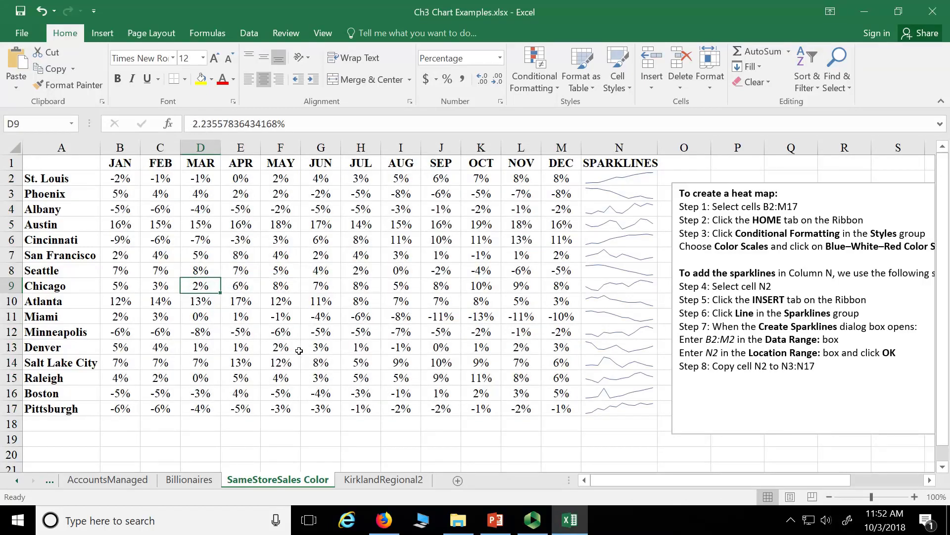
pyautogui.moveTo(136, 181); pyautogui.dragTo(552, 410)
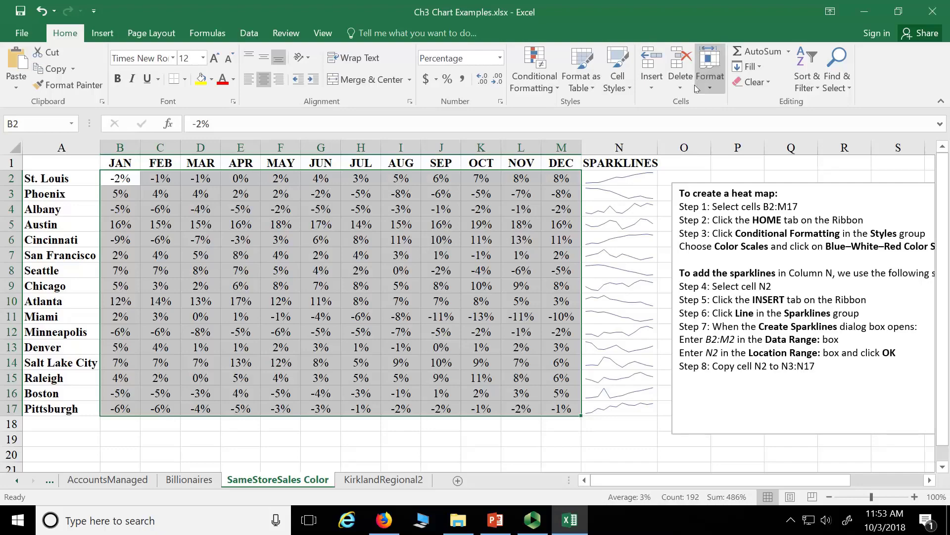
pyautogui.click(526, 76)
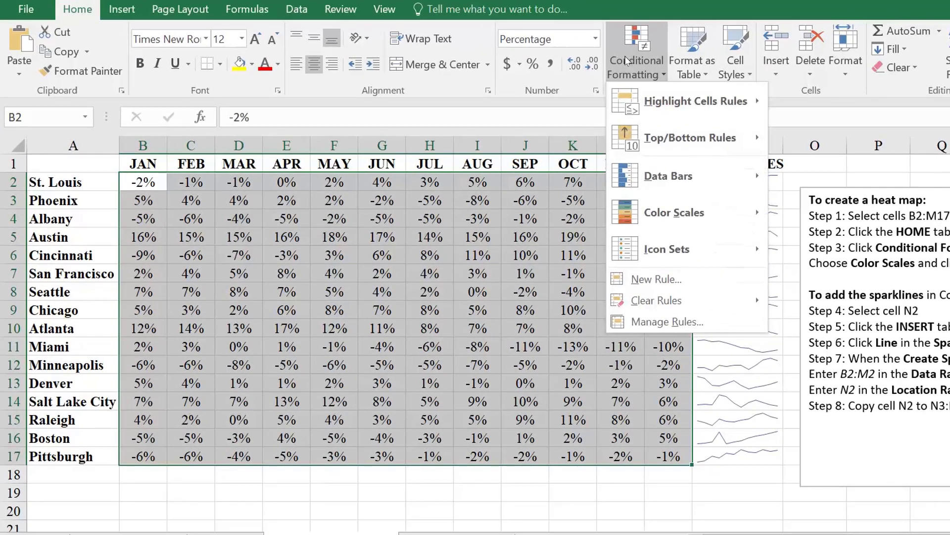
pyautogui.moveTo(635, 208)
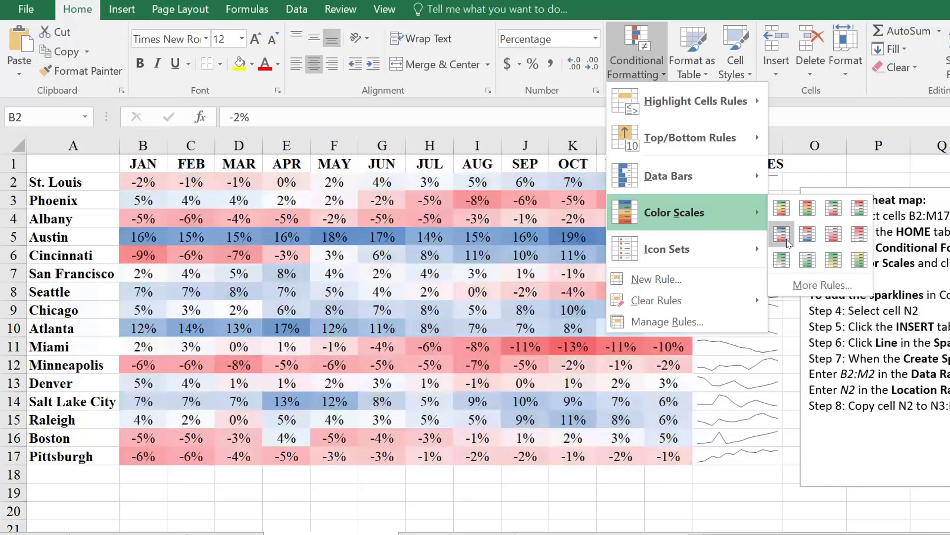
pyautogui.click(782, 237)
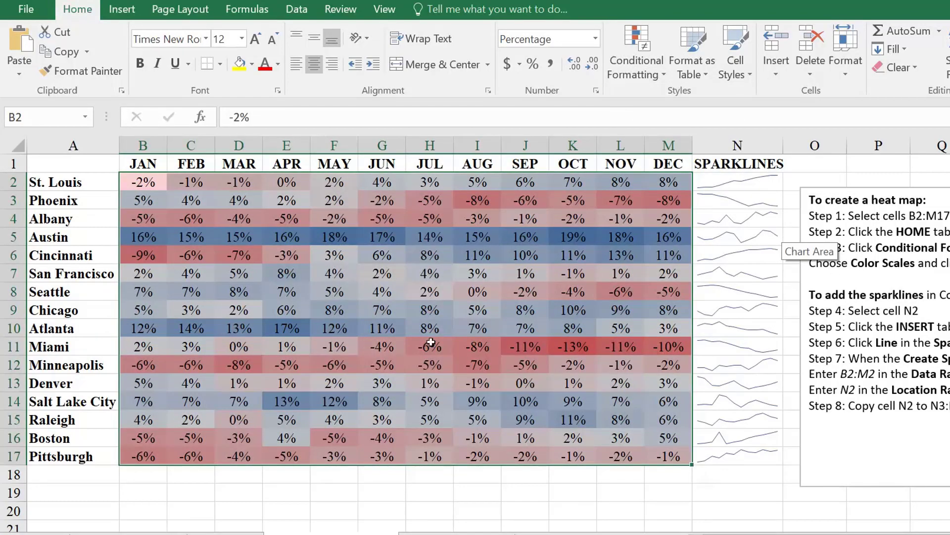
pyautogui.click(449, 347)
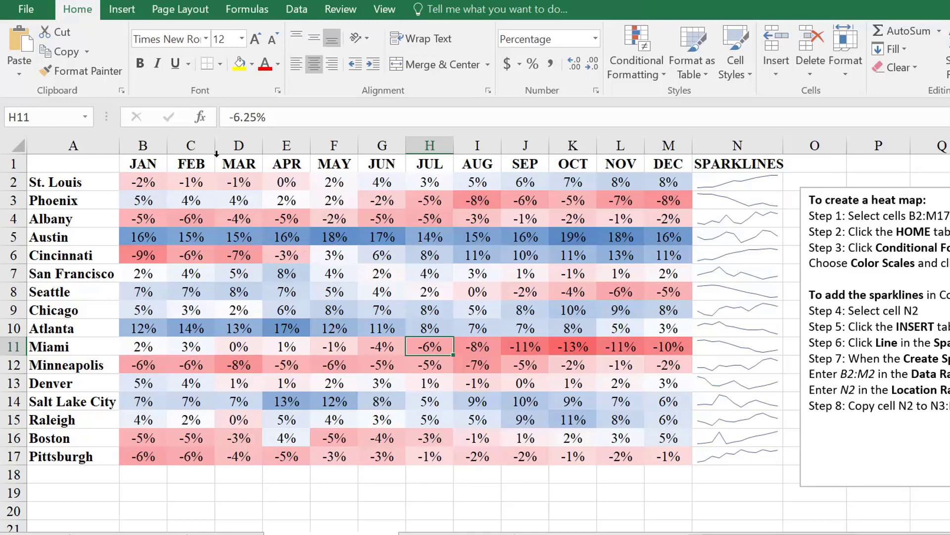
pyautogui.click(74, 205)
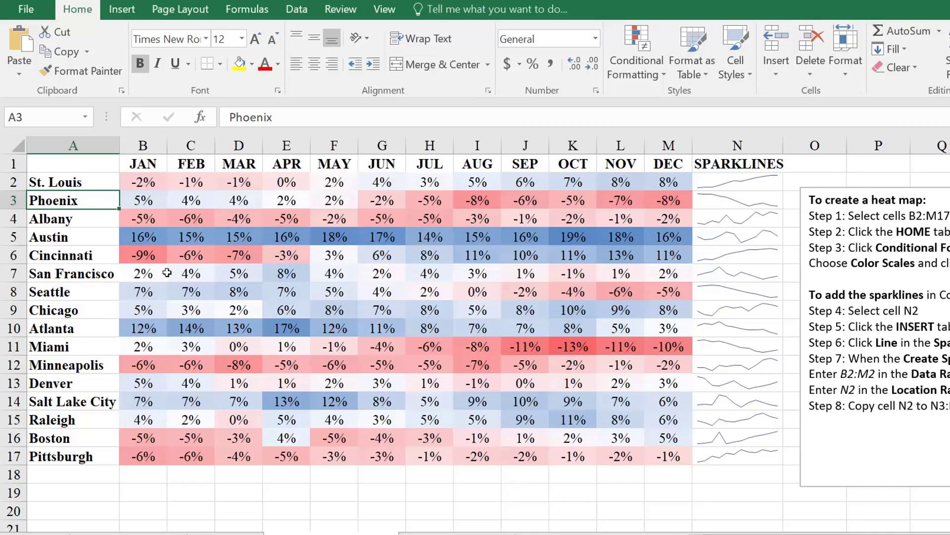
pyautogui.click(89, 184)
pyautogui.click(85, 170)
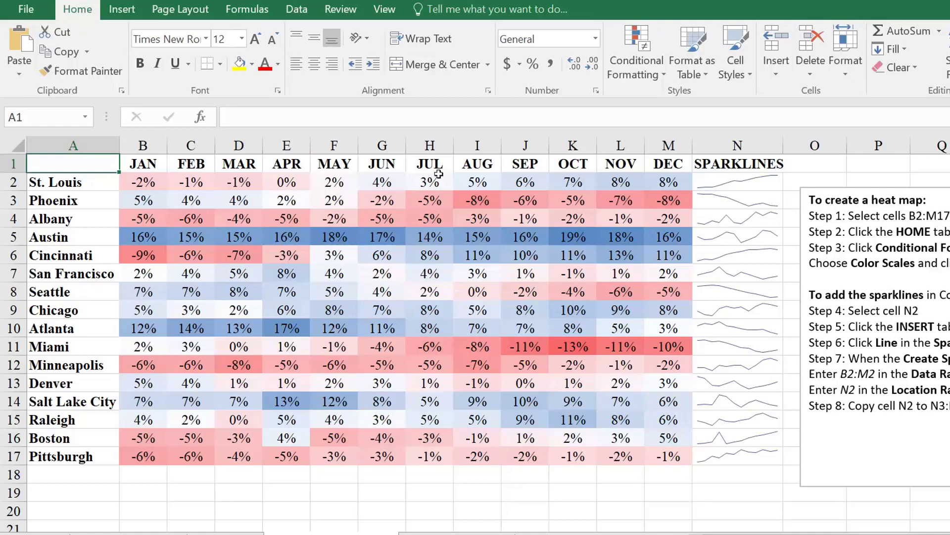
# - Switch to the Ch3 slides in PowerPoint and view the slides on charts for multiple variables and the Figure 3.25 stacked-column chart
pyautogui.click(67, 312)
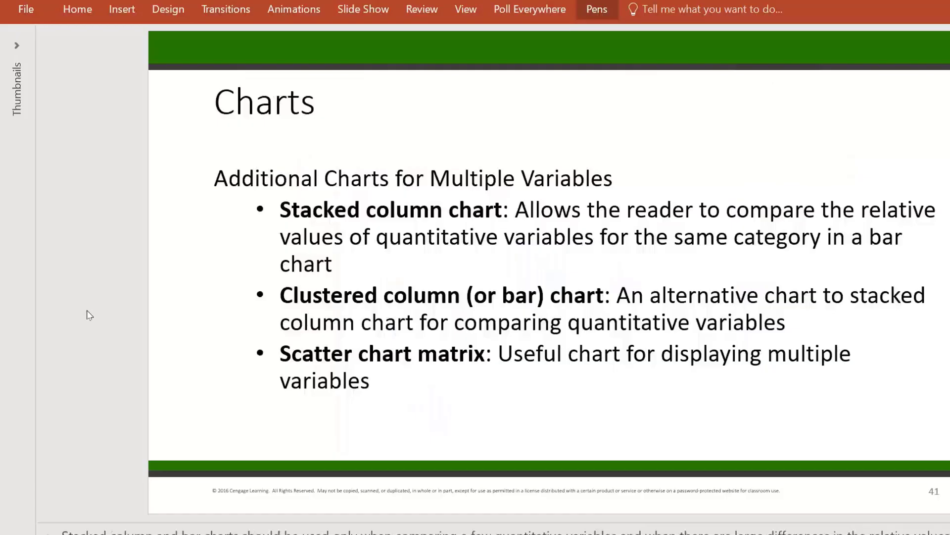
pyautogui.scroll(-2, 87, 310)
pyautogui.scroll(1, 87, 310)
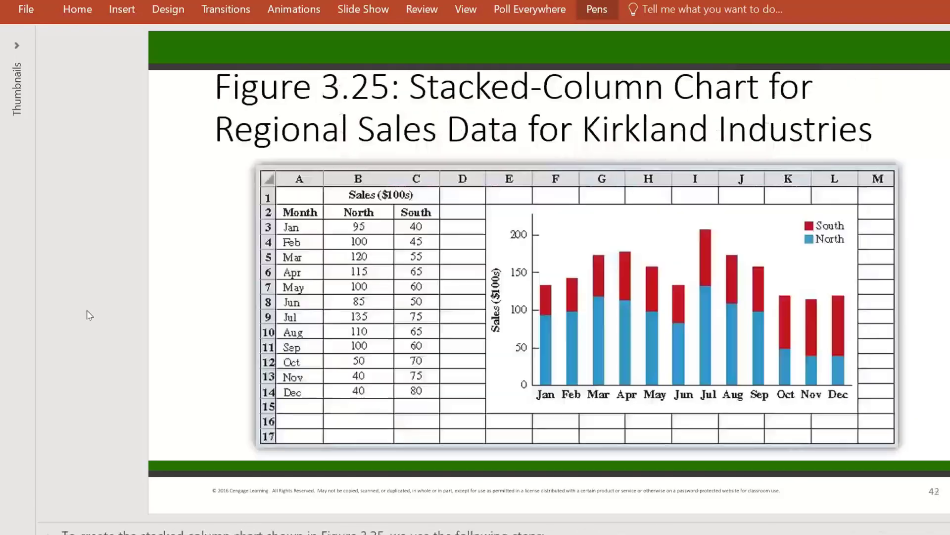
pyautogui.scroll(1, 88, 310)
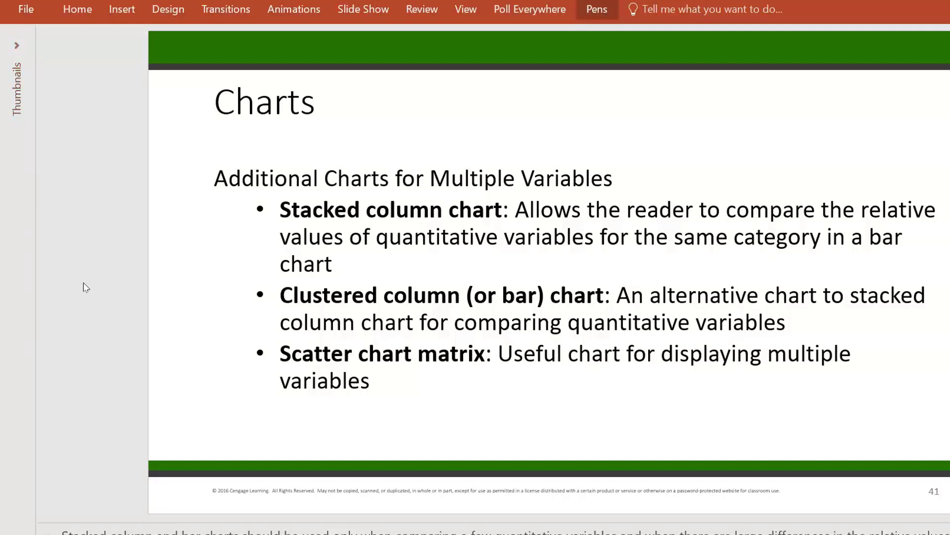
pyautogui.scroll(-1, 86, 287)
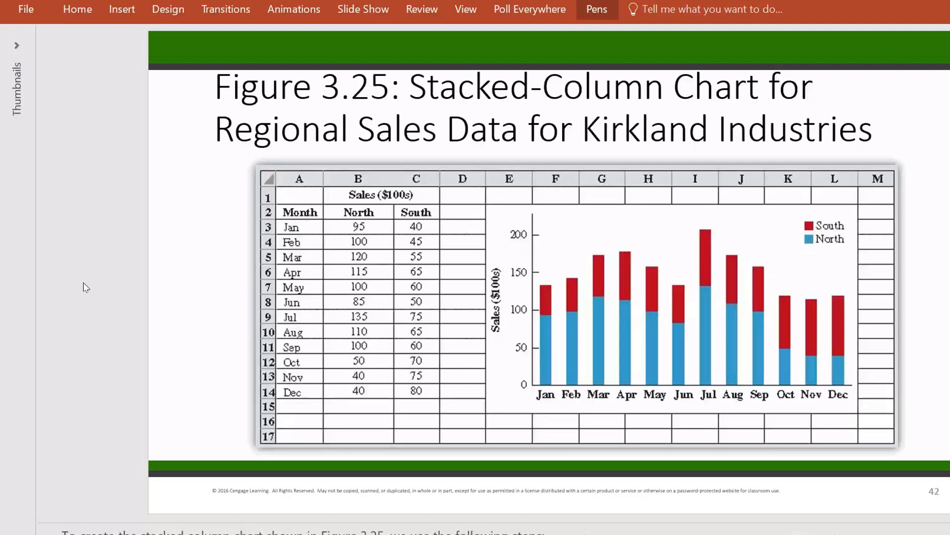